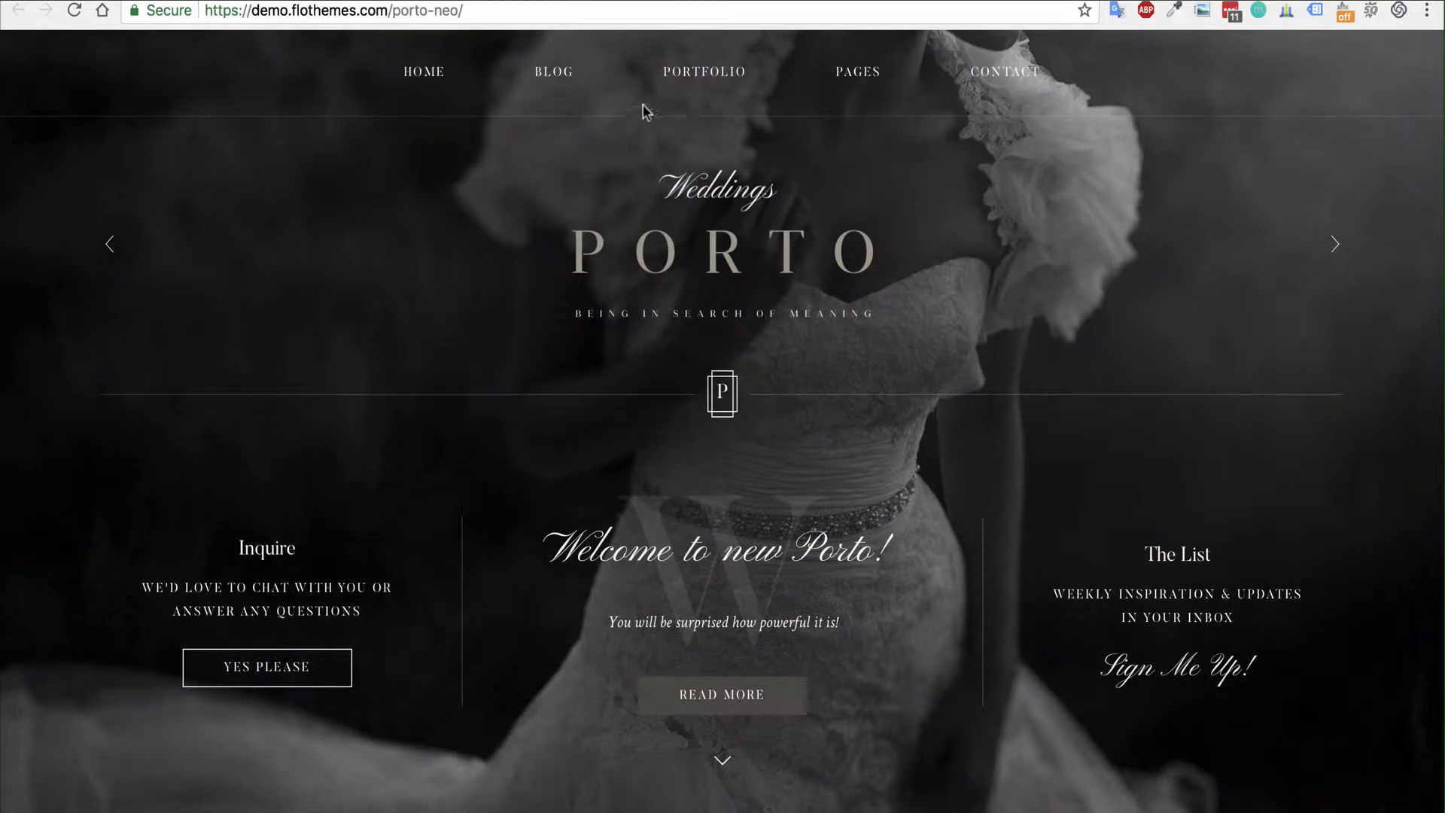
Browse the Blog B grid text-hover page, then the Portfolio 3 – grid B galleries.
mouse_move(550, 109)
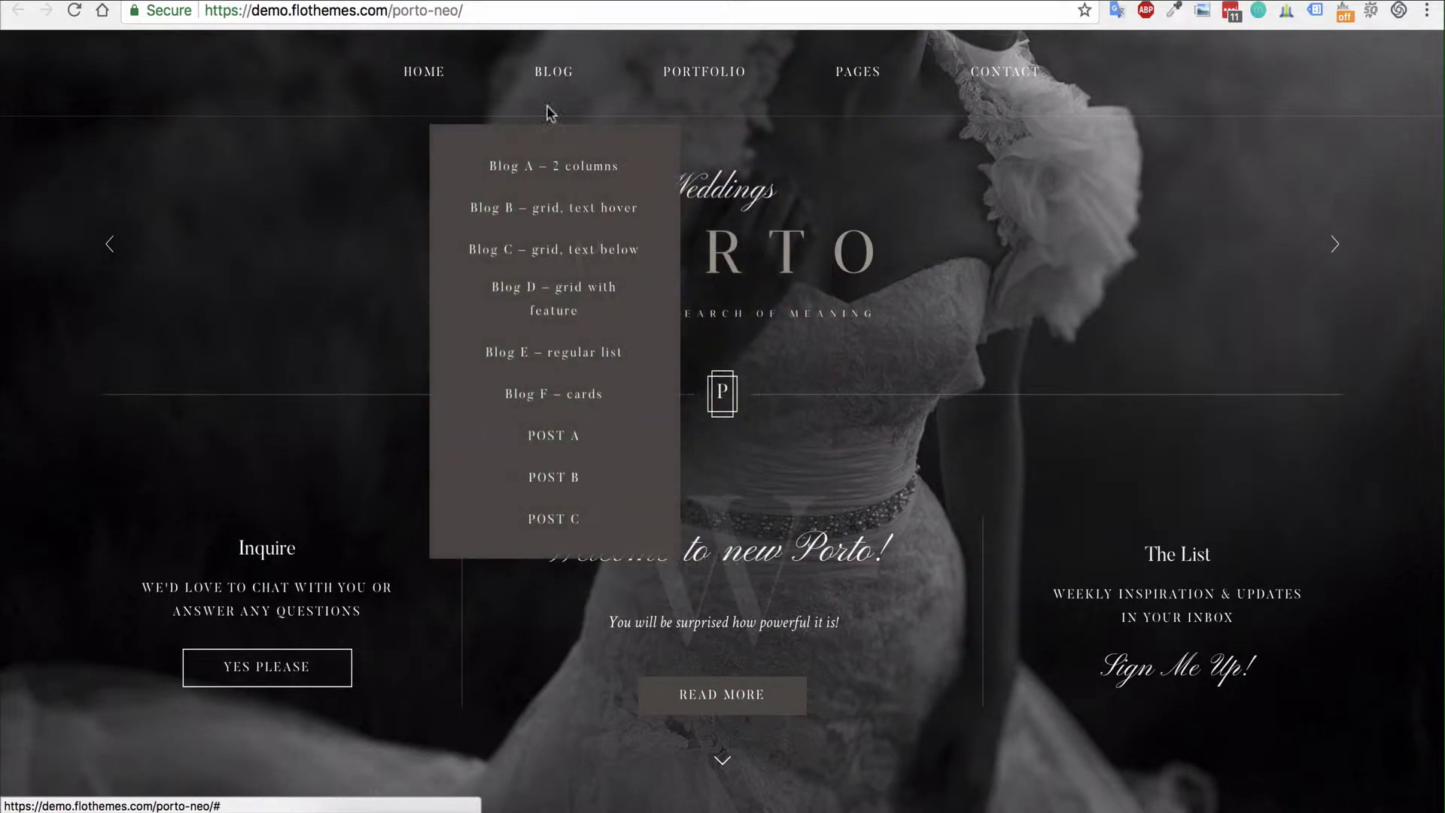
click(536, 207)
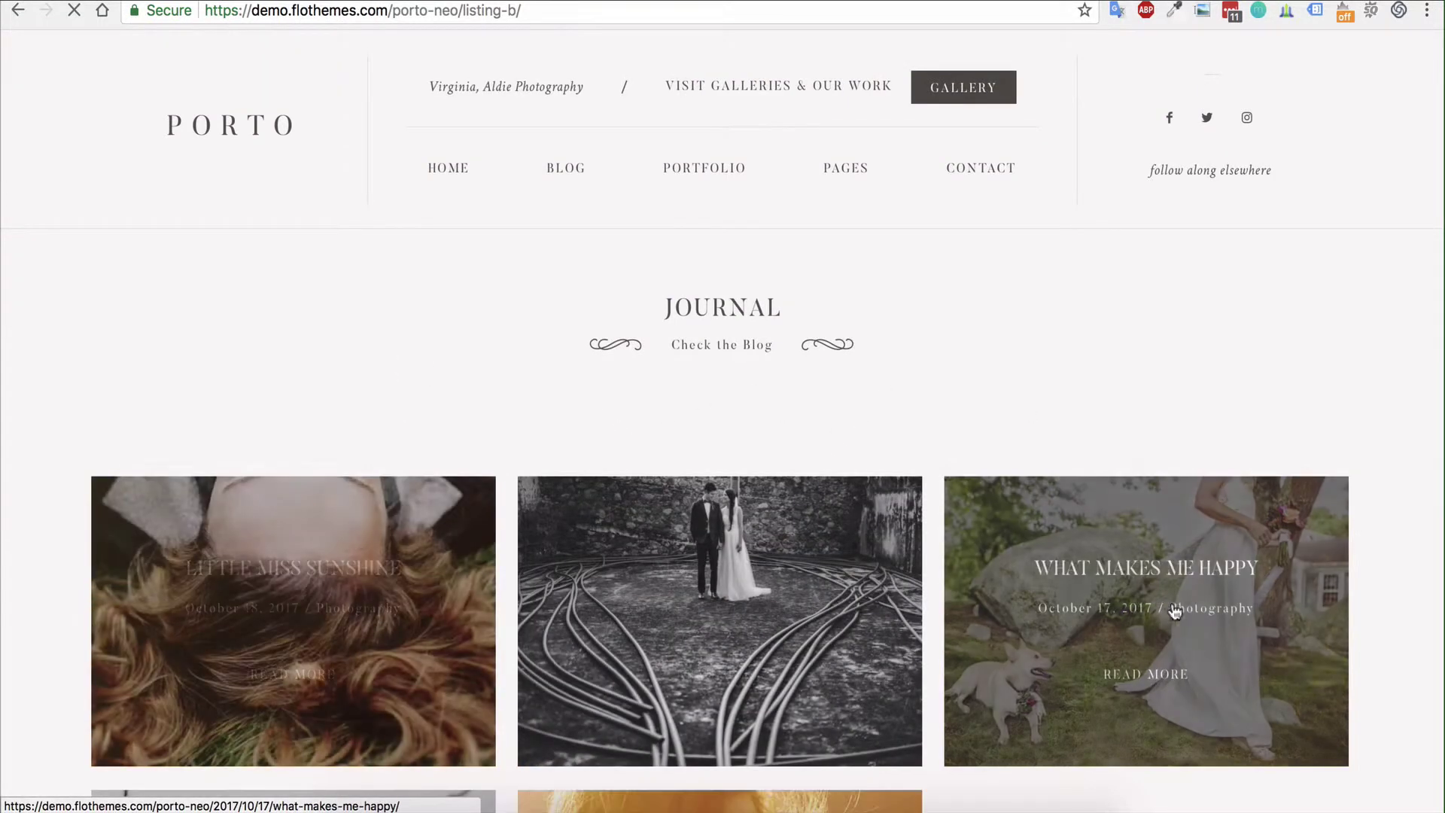
mouse_move(698, 179)
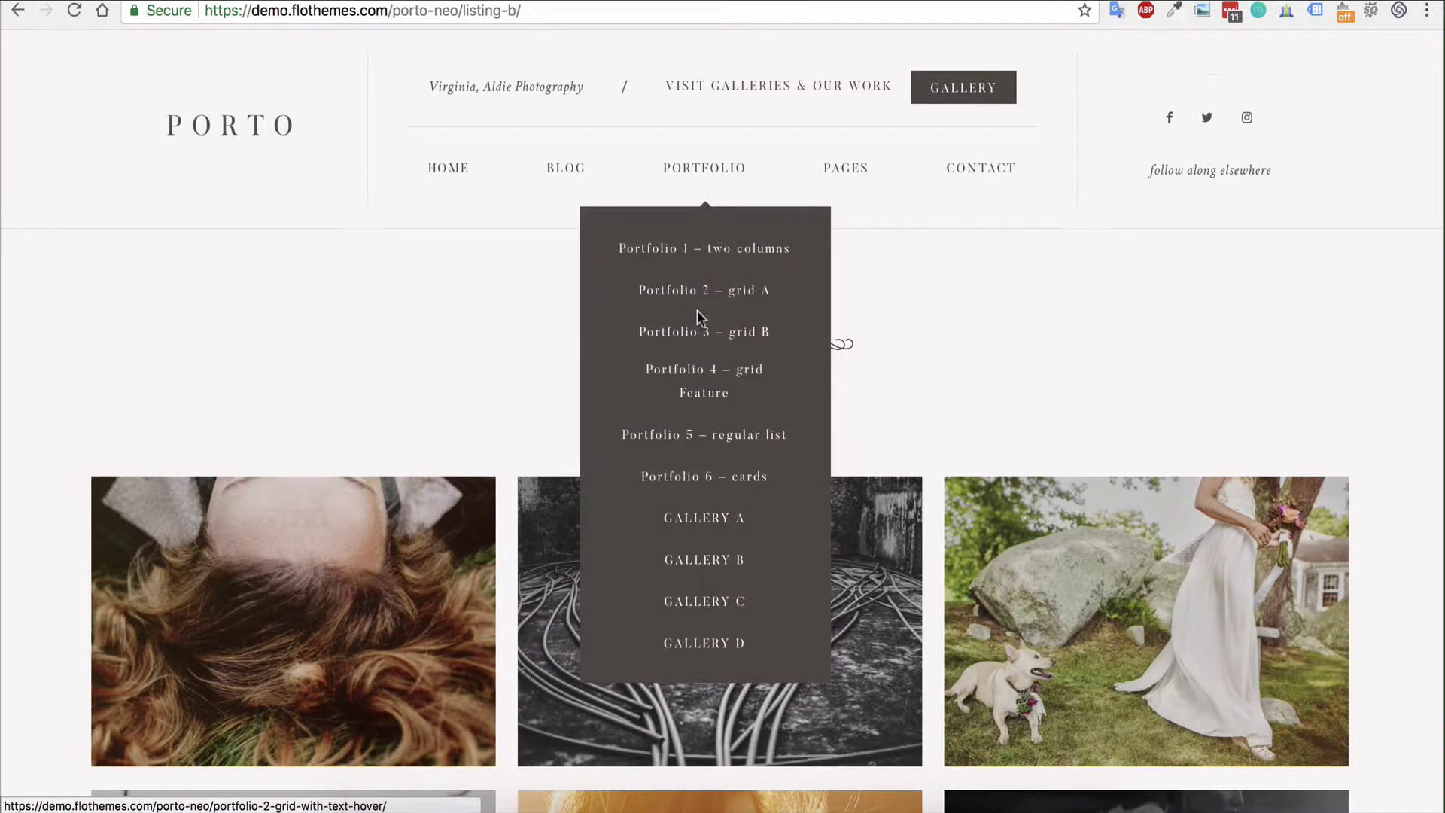
click(683, 347)
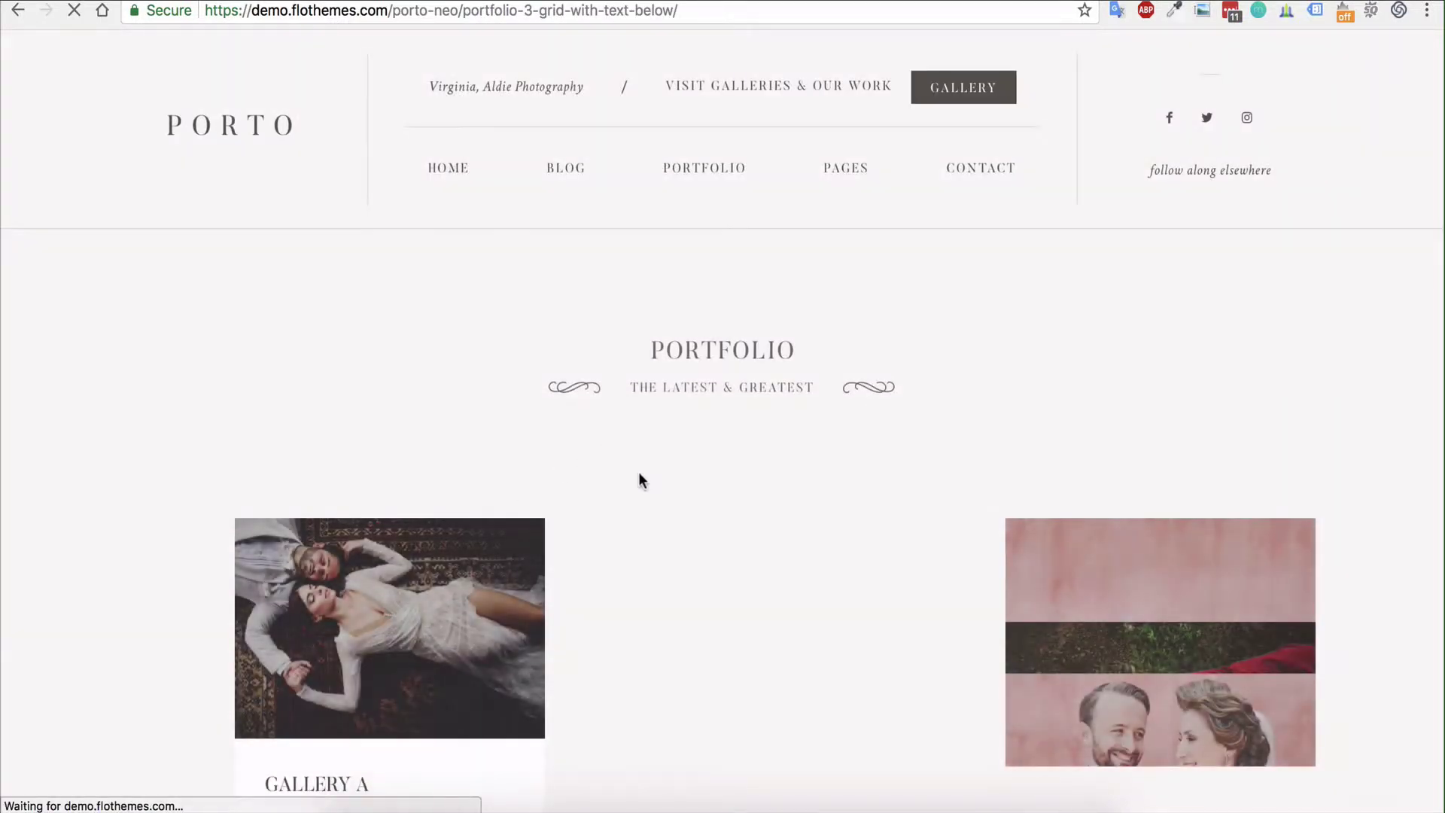
scroll(1156, 609, down, 3)
scroll(620, 463, down, 5)
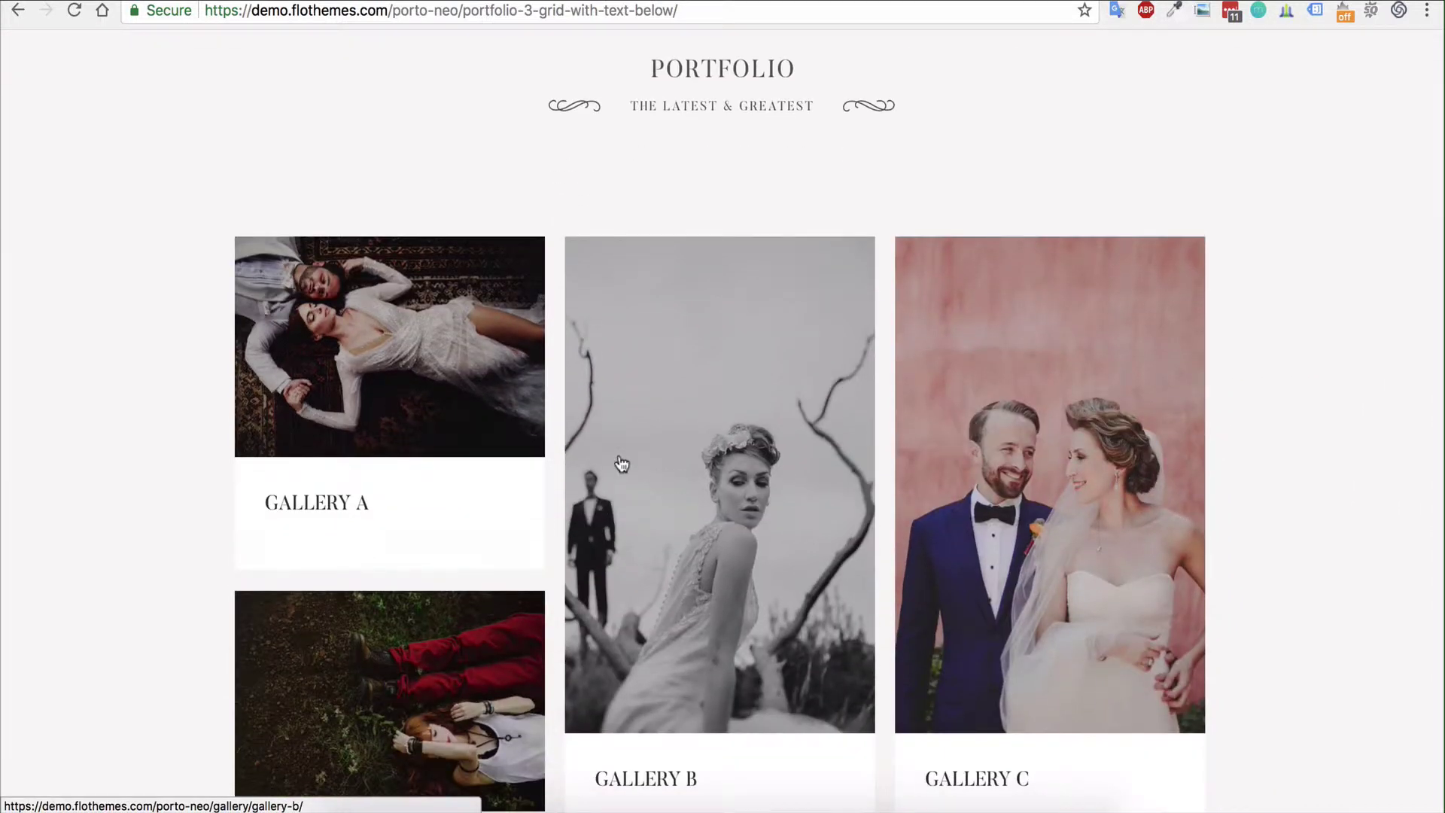
scroll(607, 422, up, 7)
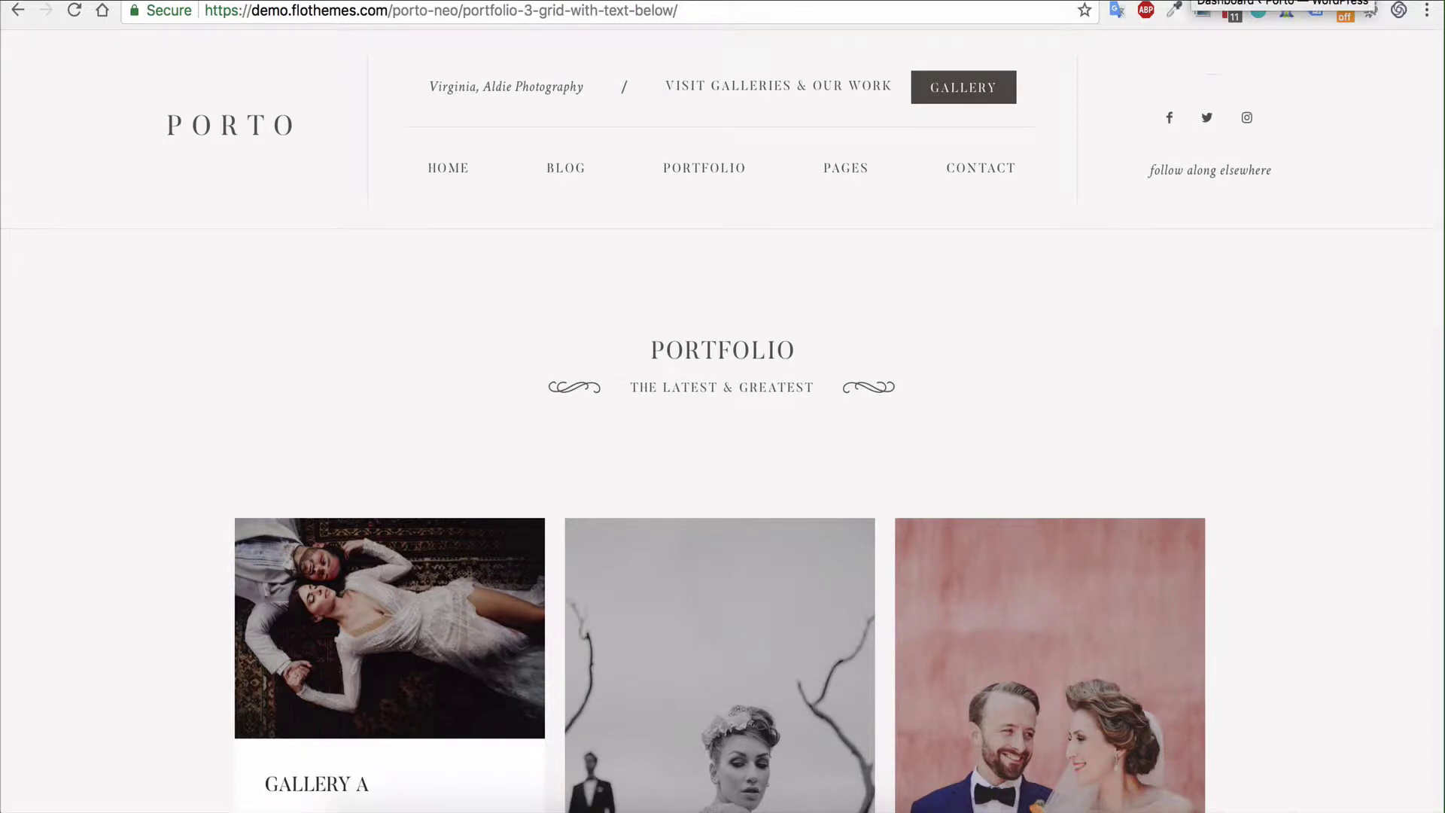
Switch to the WordPress dashboard and show the All Pages list of 35 pages.
click(1205, 1)
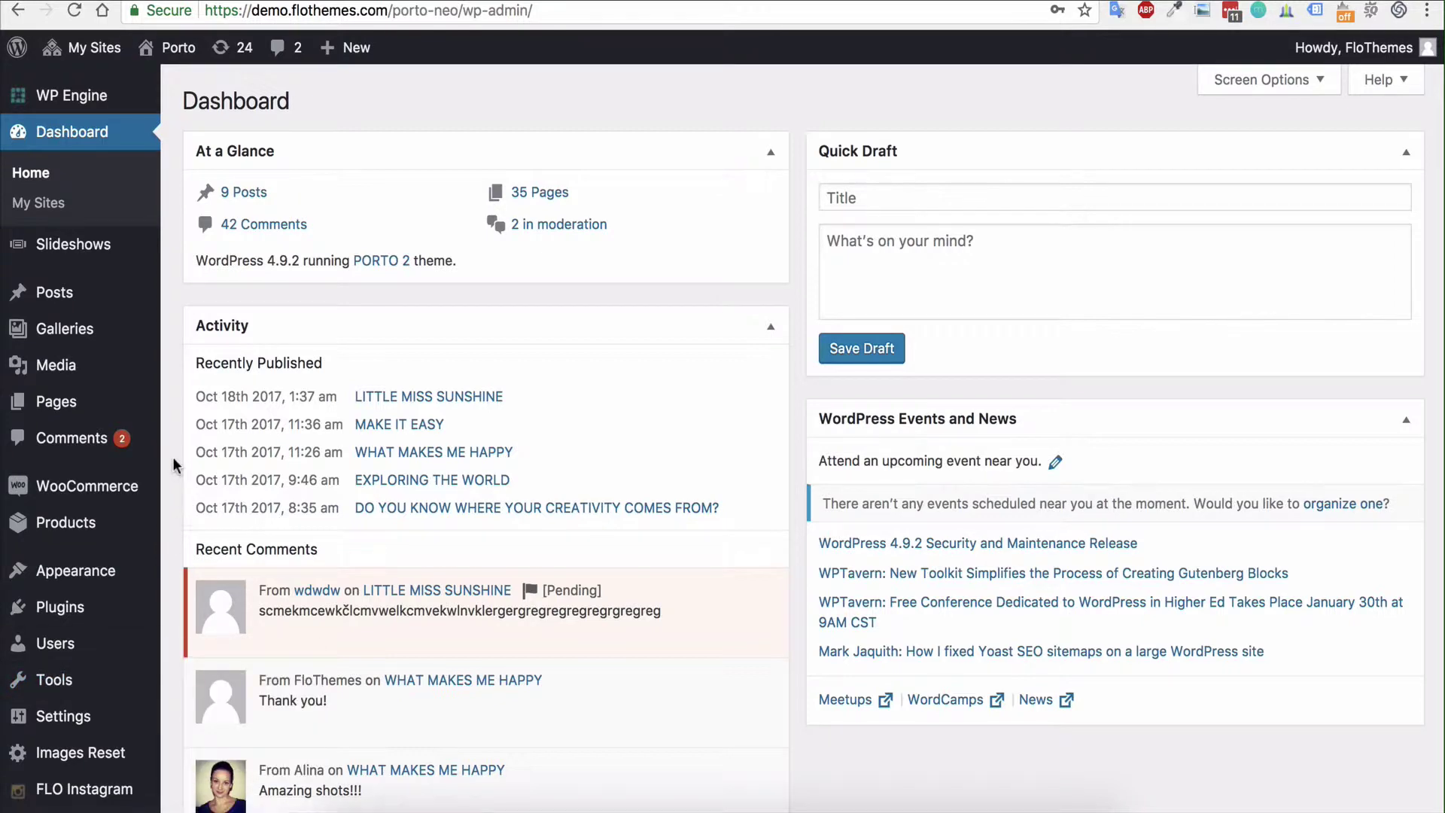
scroll(173, 459, down, 4)
scroll(177, 376, up, 2)
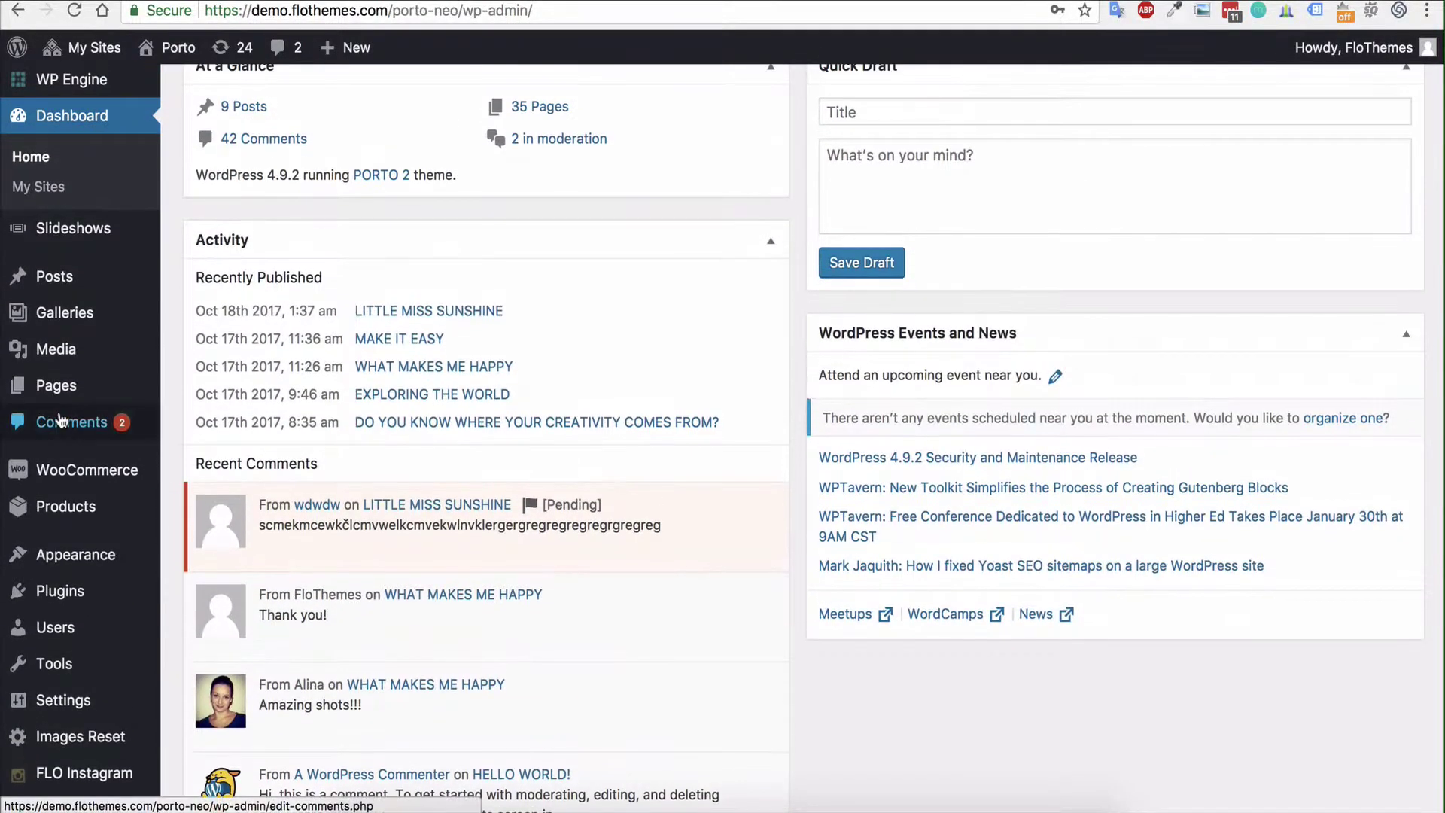
mouse_move(57, 391)
click(199, 398)
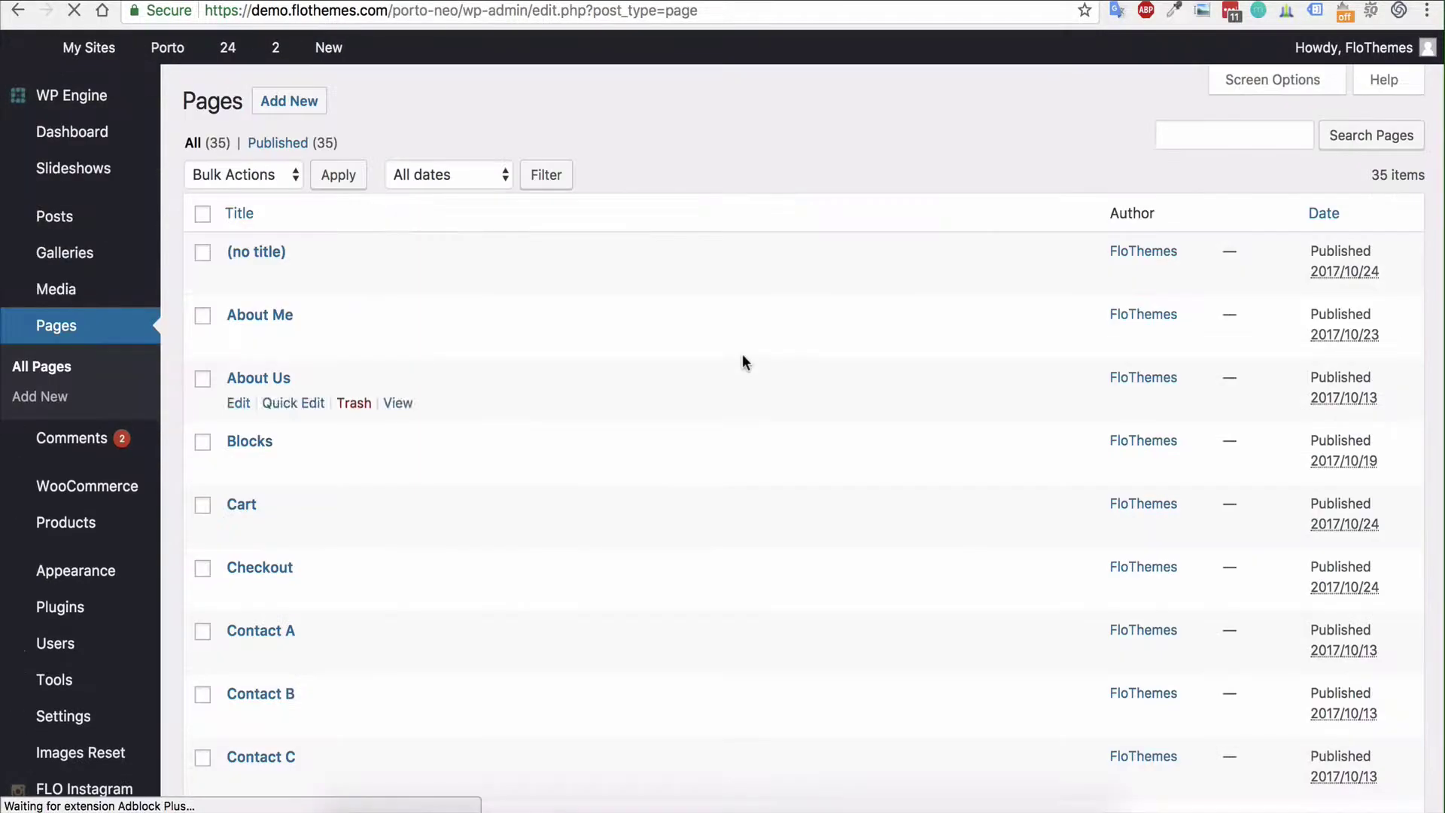
Add a new page titled 'Listing Block'.
click(303, 107)
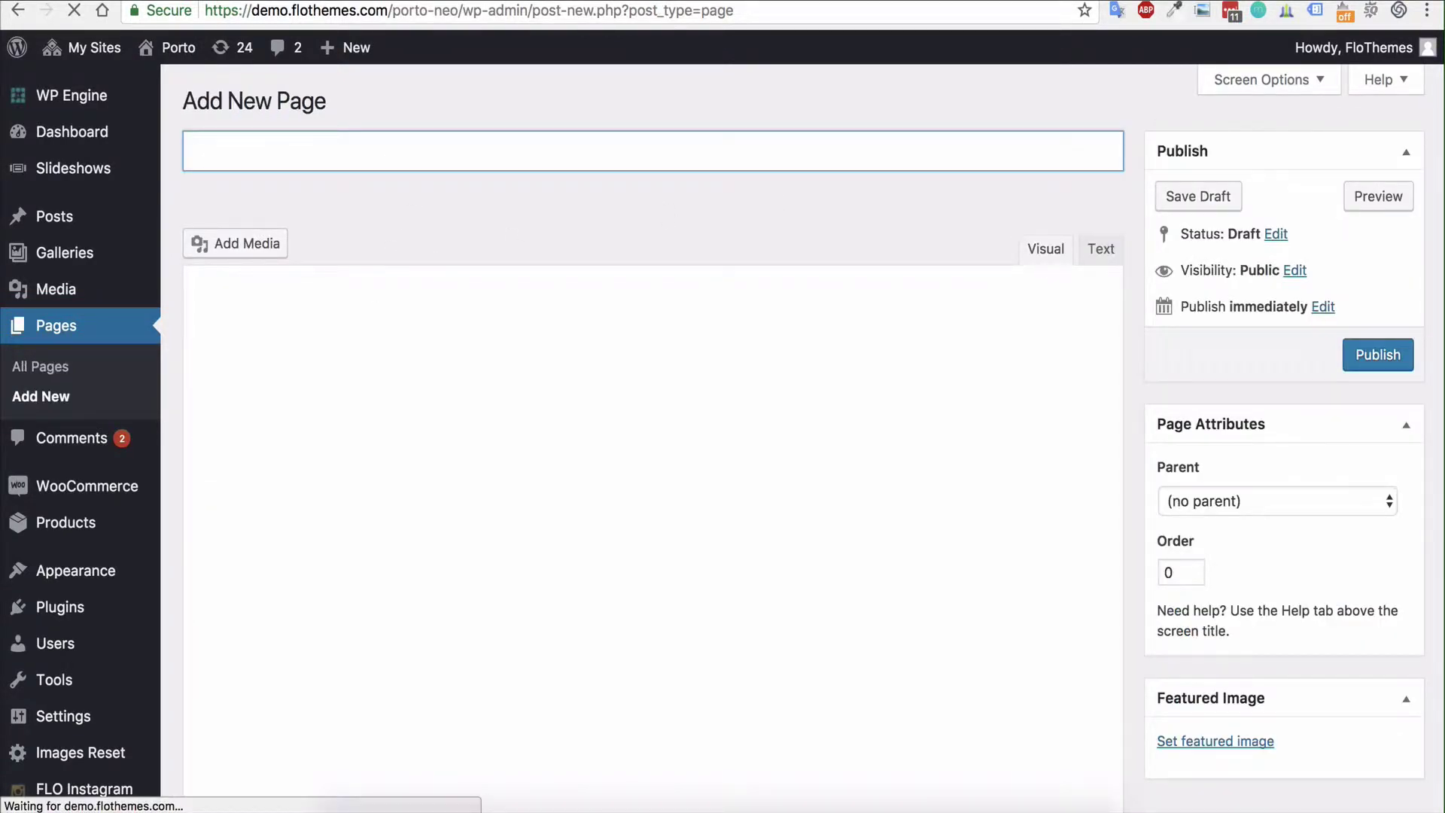
text(Listing Block)
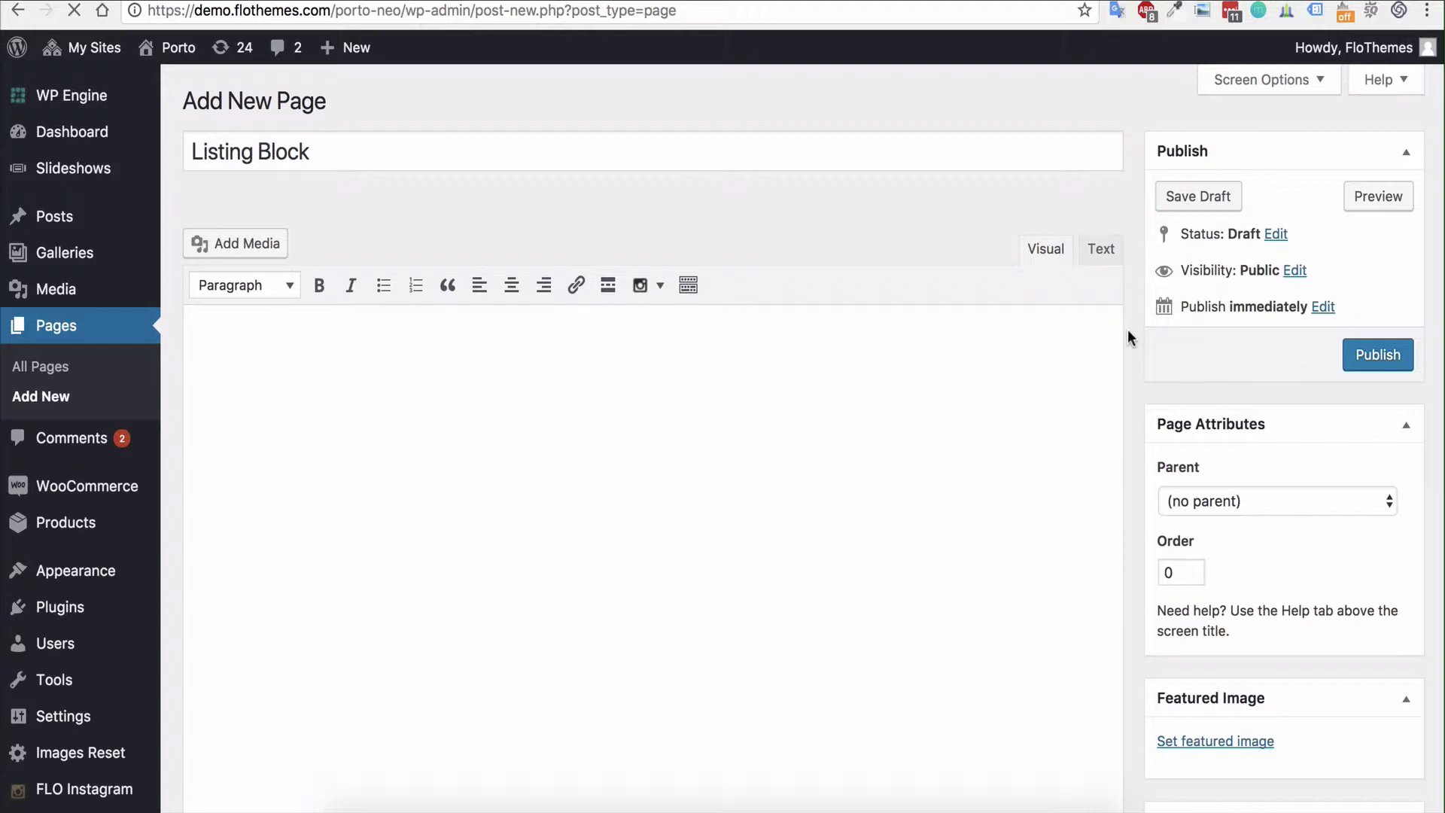
Scroll down to review the default Header, WP Title, WP Content and Footer layout blocks.
scroll(1128, 331, down, 15)
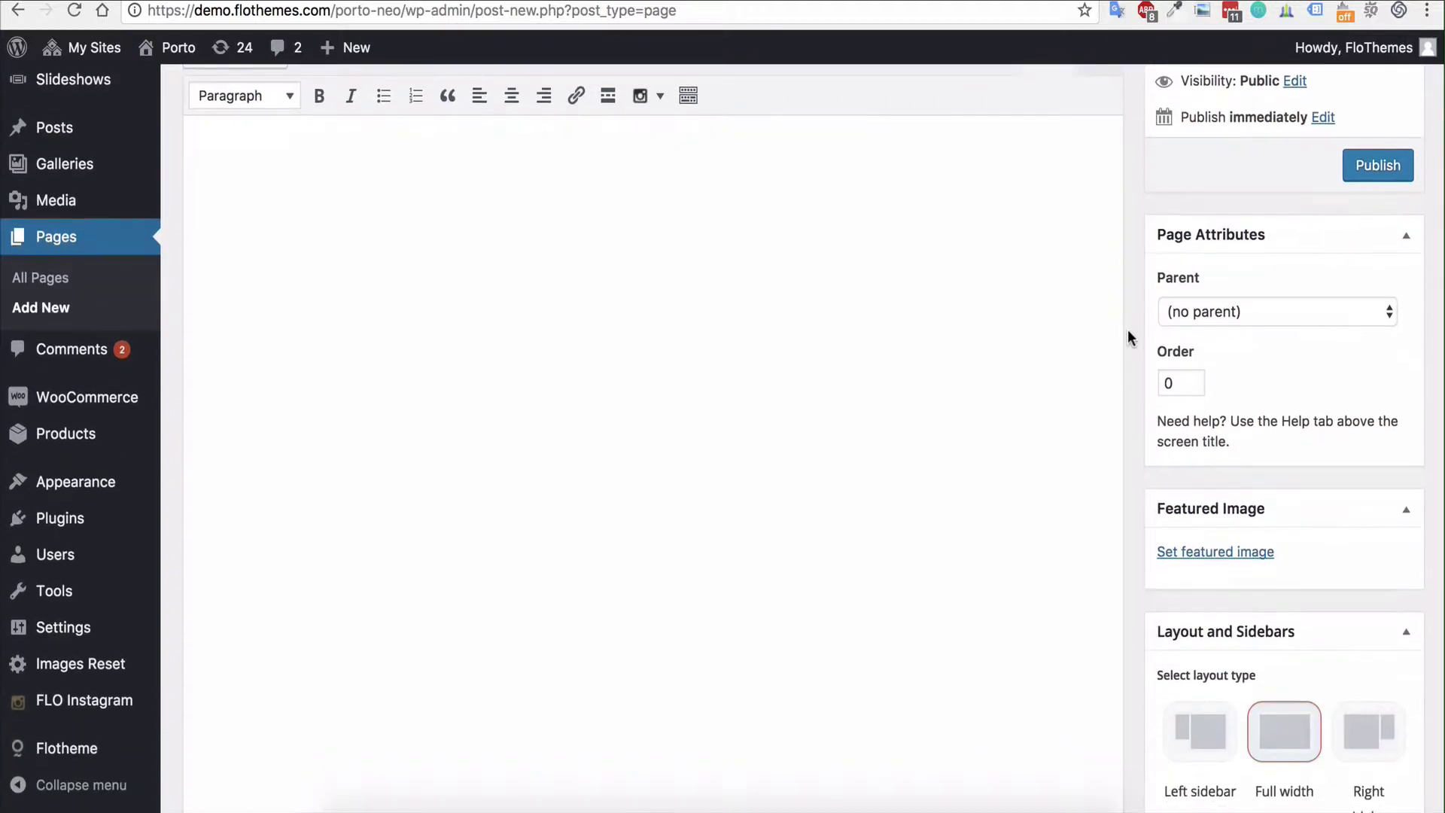
scroll(1128, 336, down, 4)
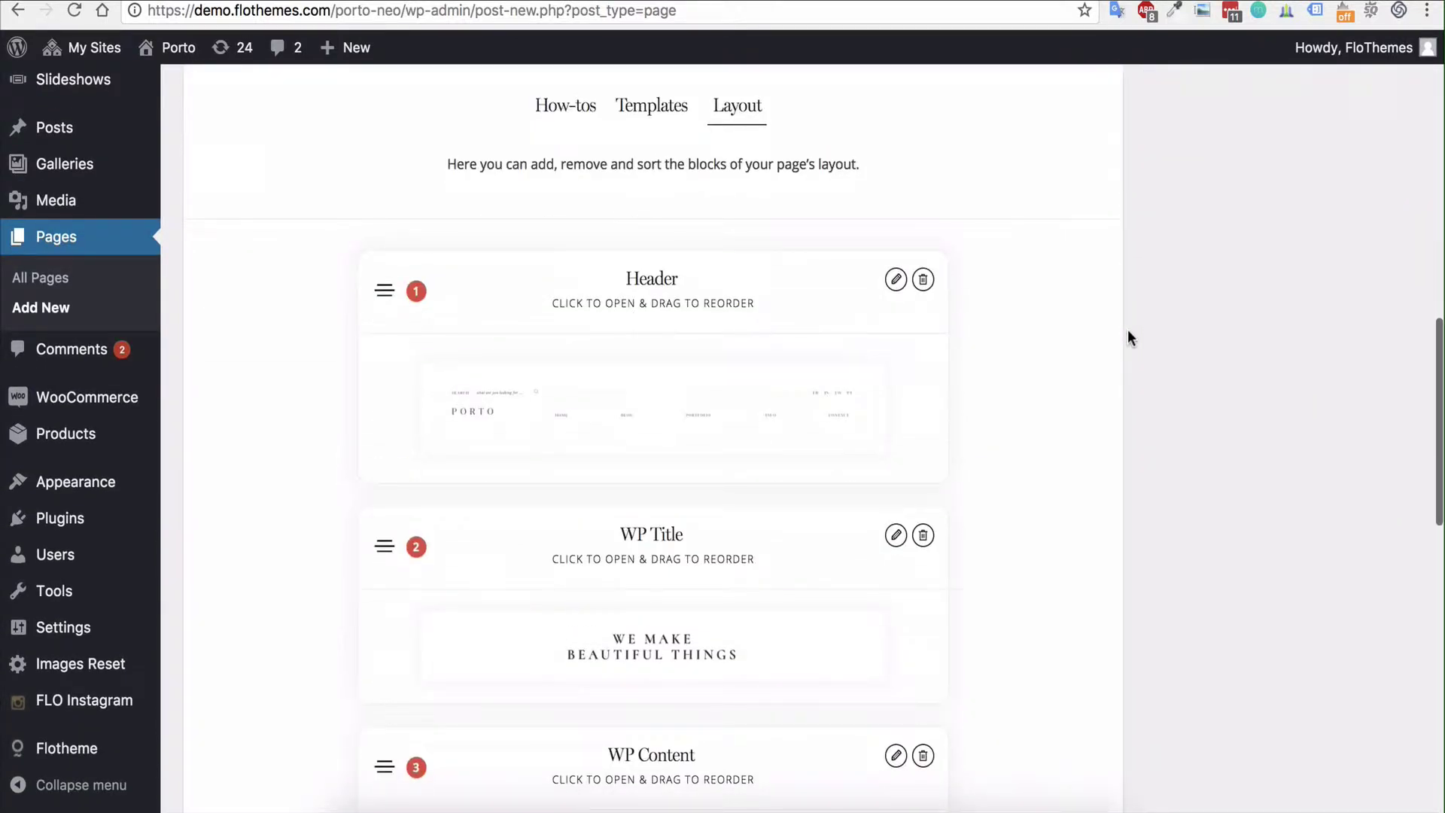
scroll(986, 336, down, 5)
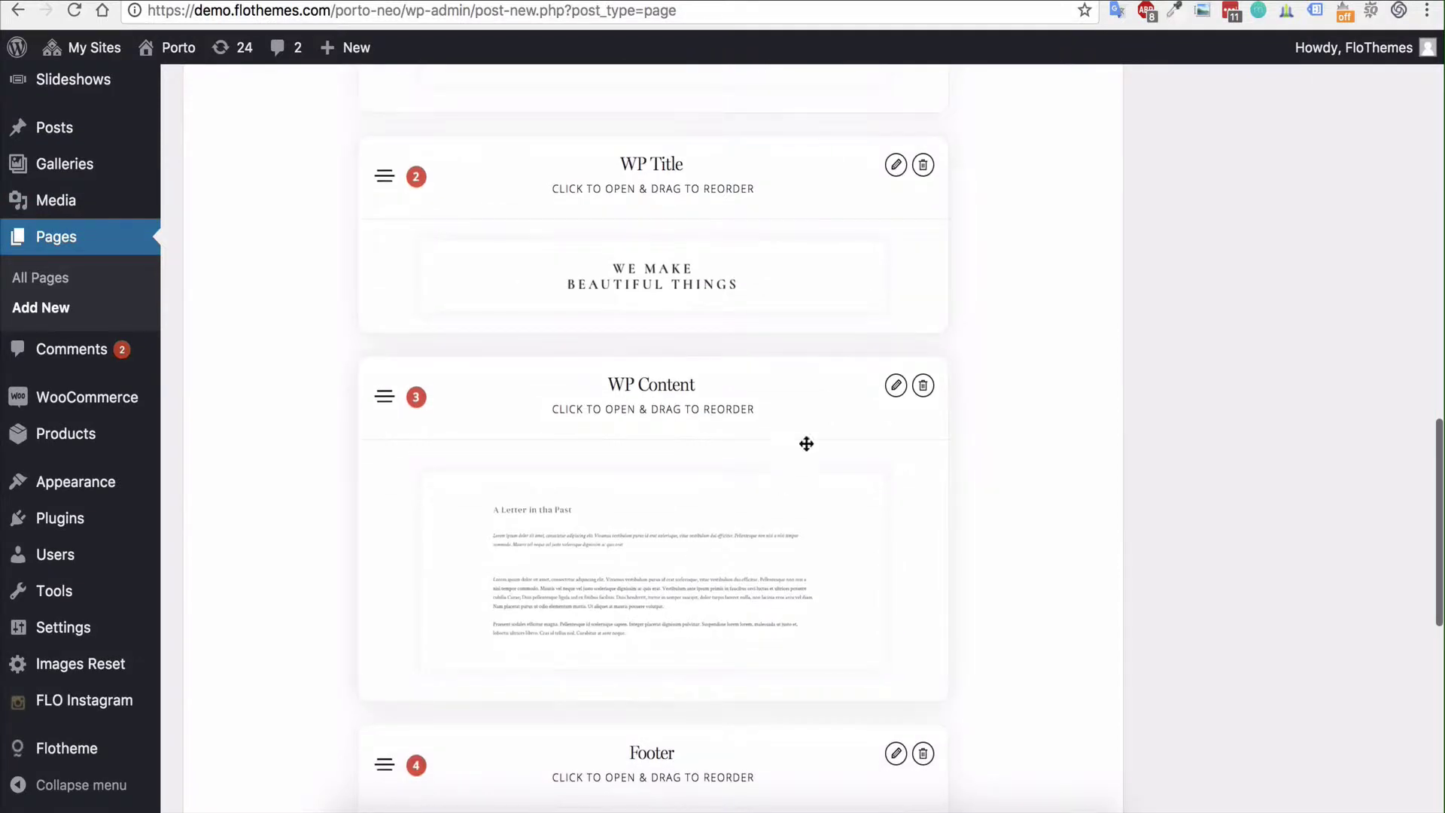
scroll(1010, 419, down, 4)
scroll(1010, 419, up, 10)
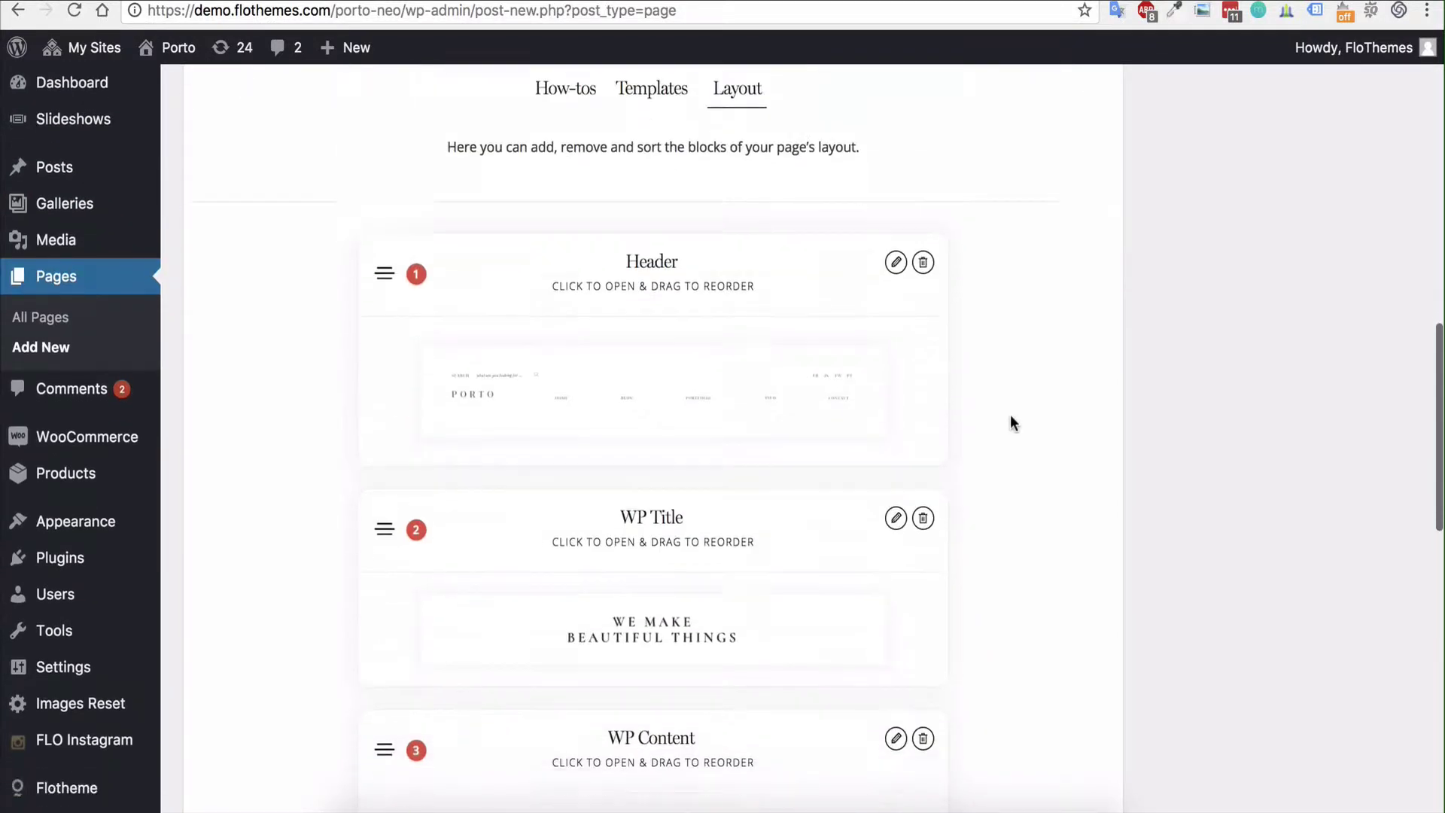
scroll(645, 746, down, 3)
scroll(716, 703, down, 1)
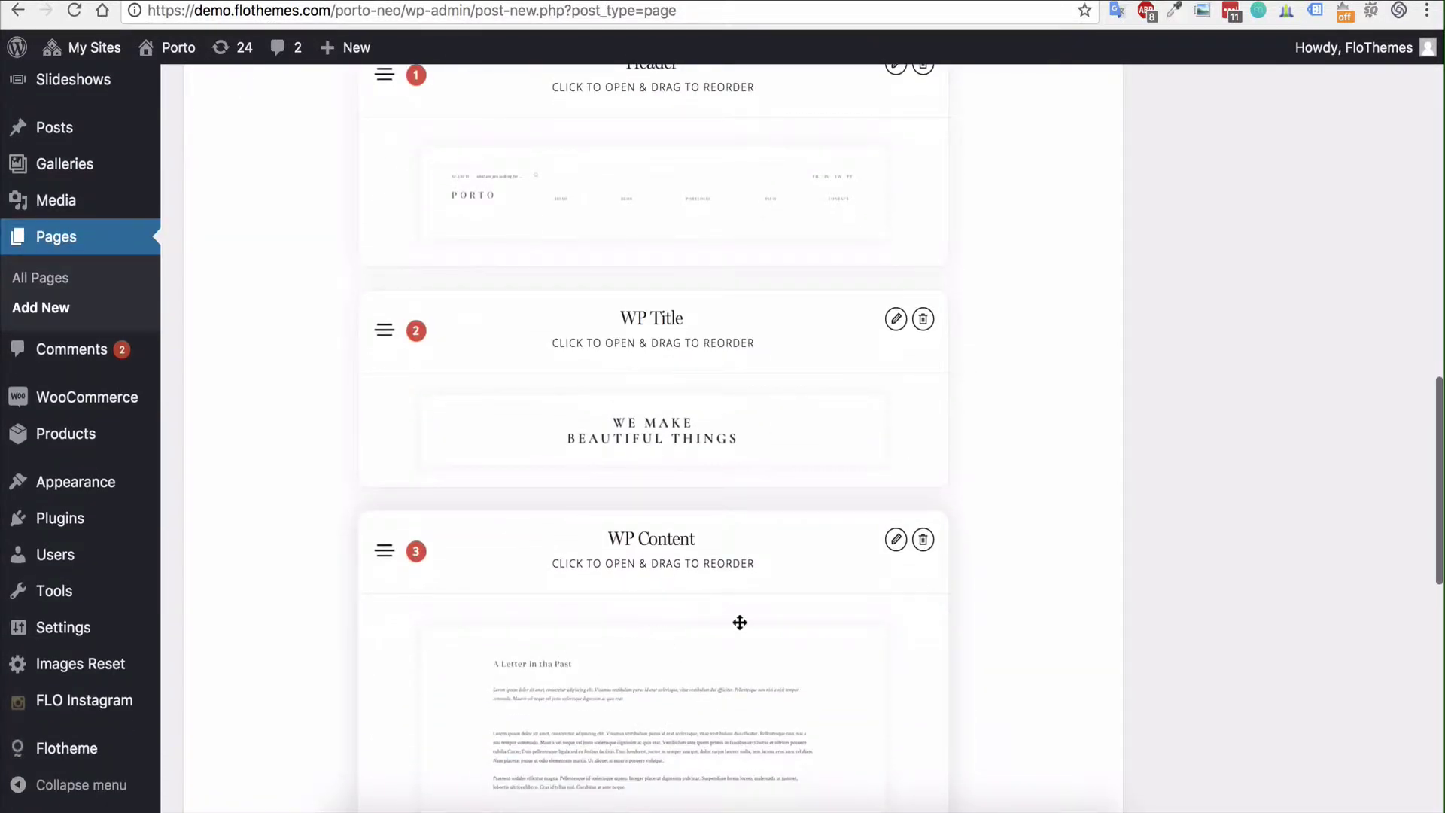
scroll(986, 580, up, 8)
scroll(1034, 576, down, 1)
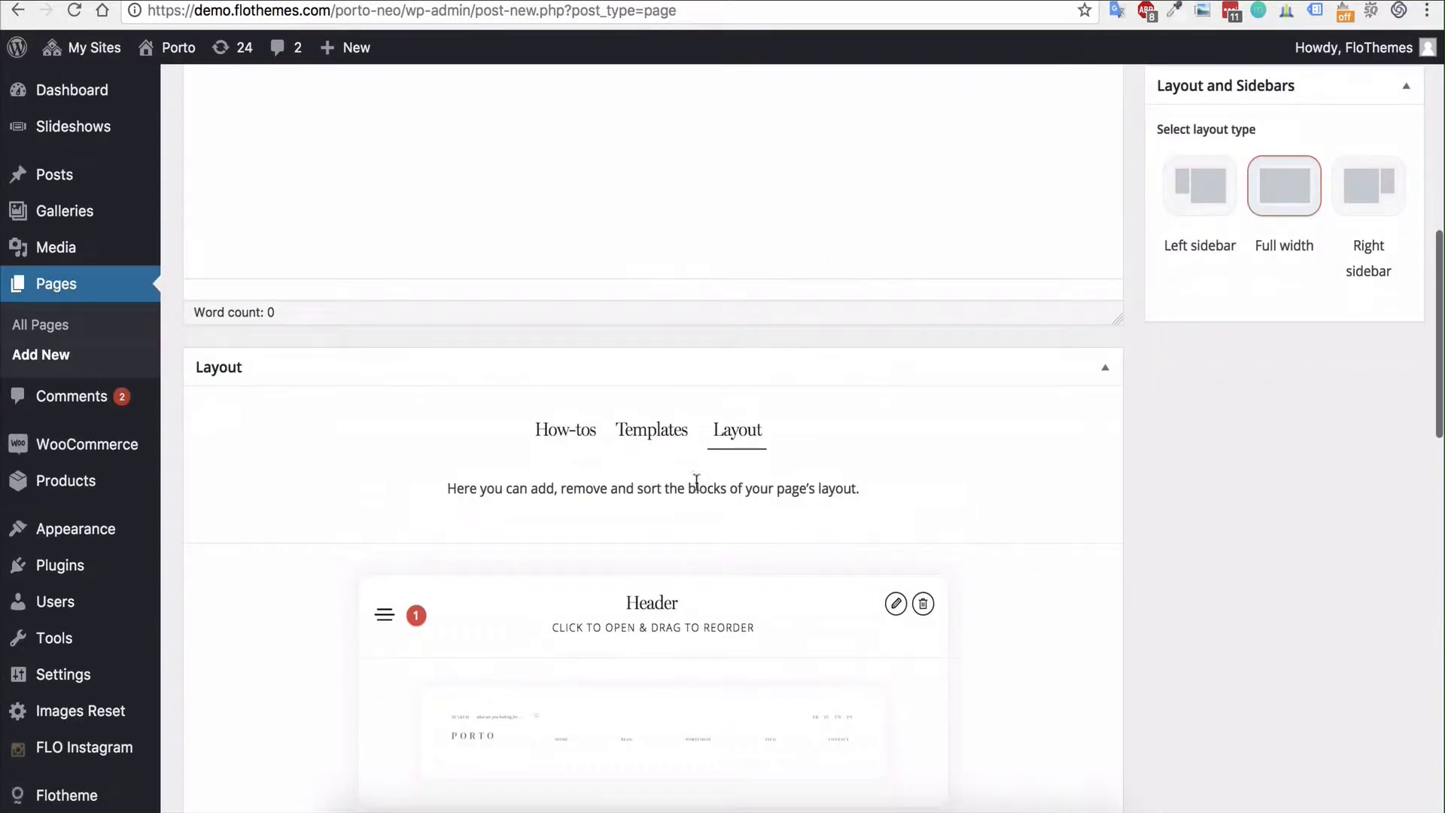
Show the page's layout templates and scroll through the available choices.
click(634, 445)
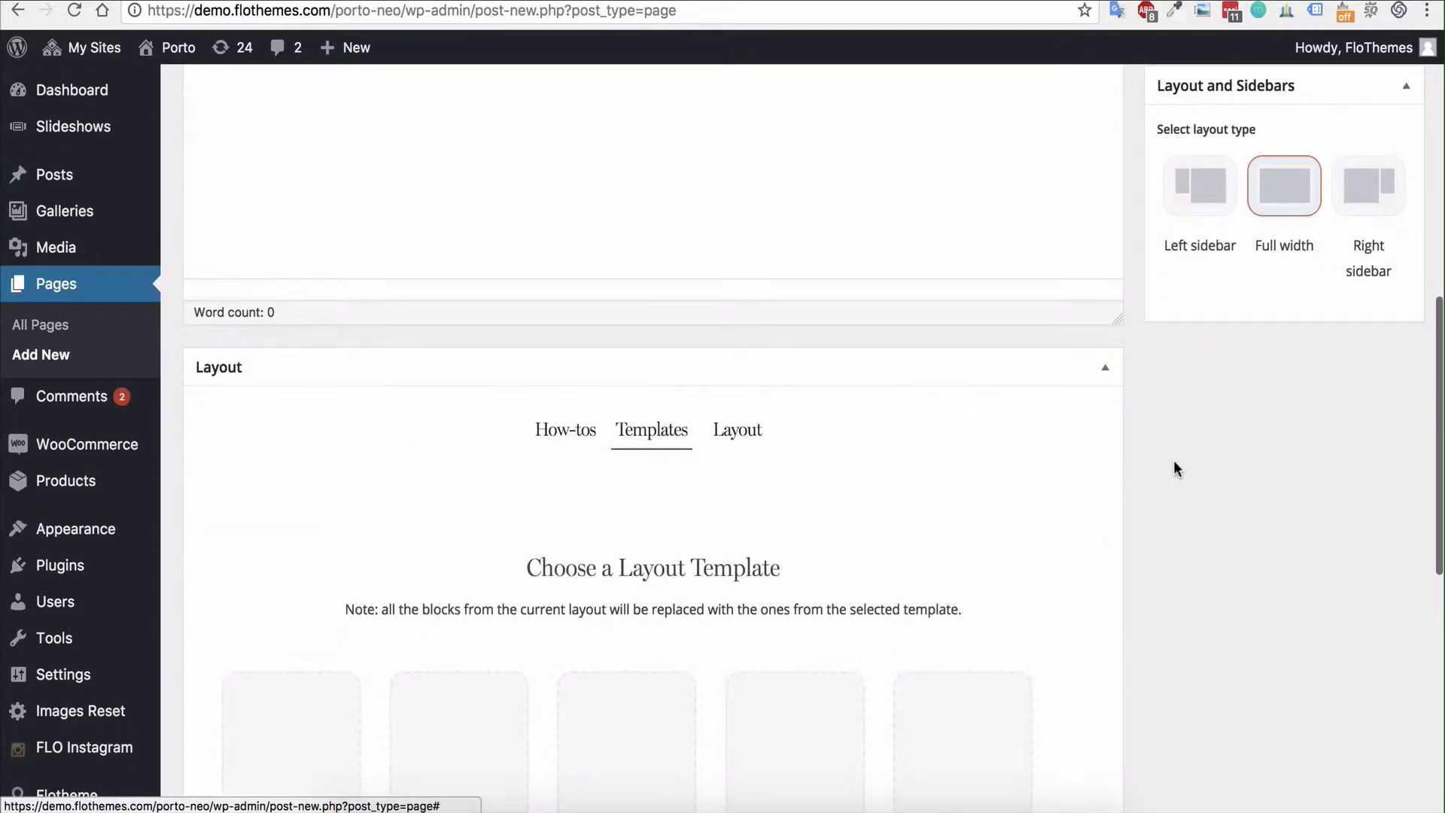
scroll(1232, 493, down, 3)
scroll(1232, 493, down, 2)
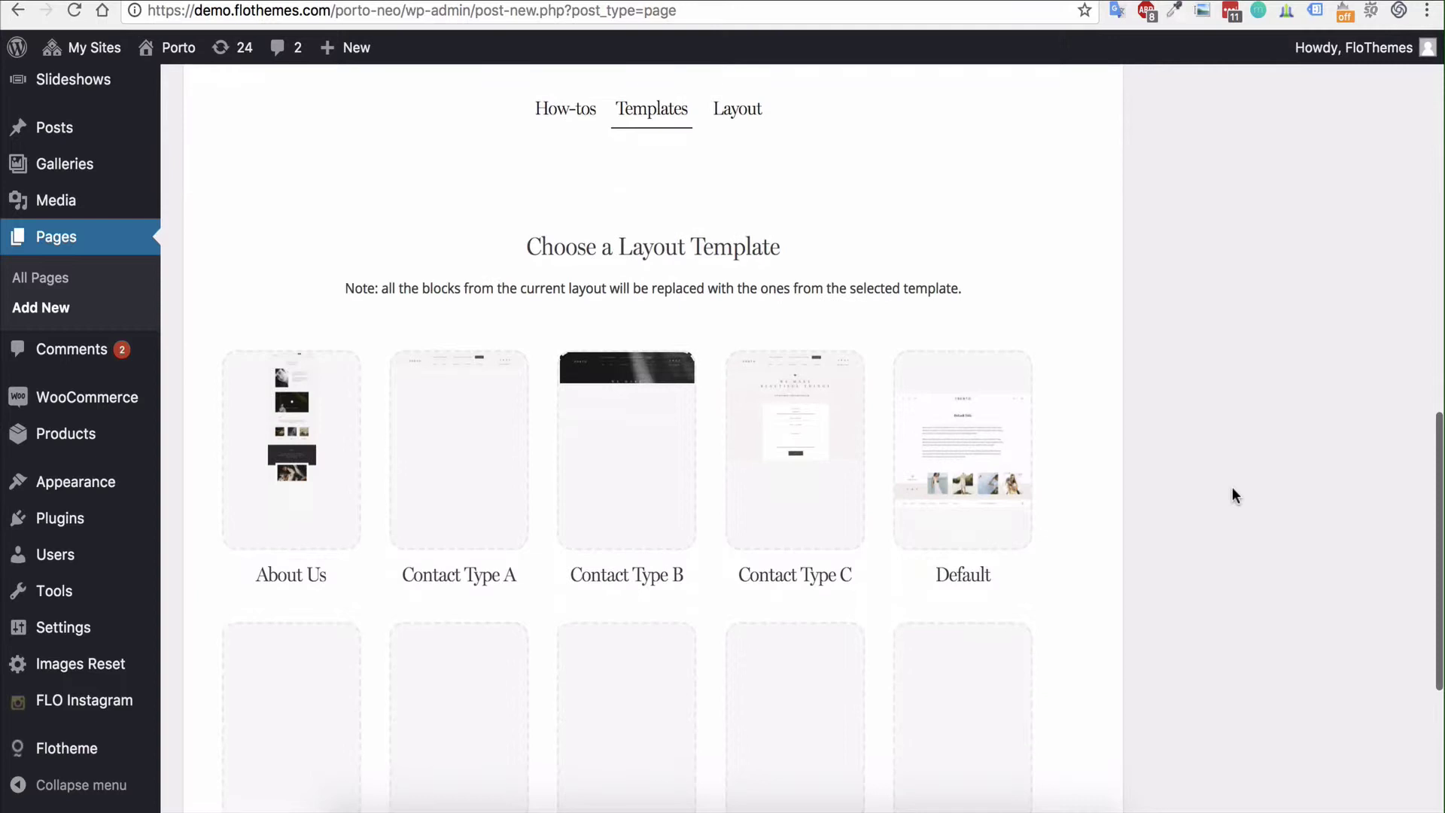
scroll(1168, 408, down, 3)
scroll(1167, 407, down, 2)
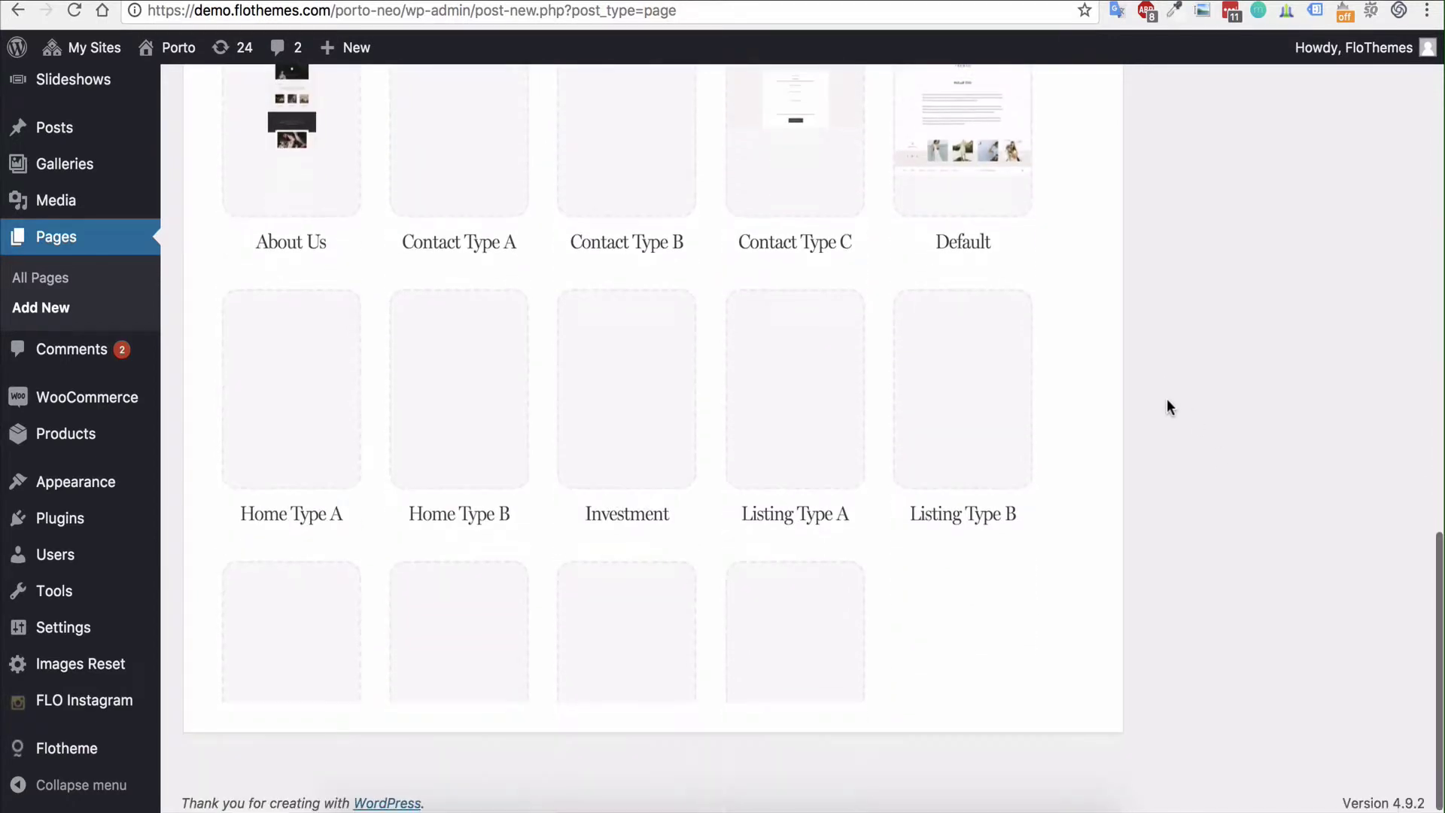
mouse_move(841, 384)
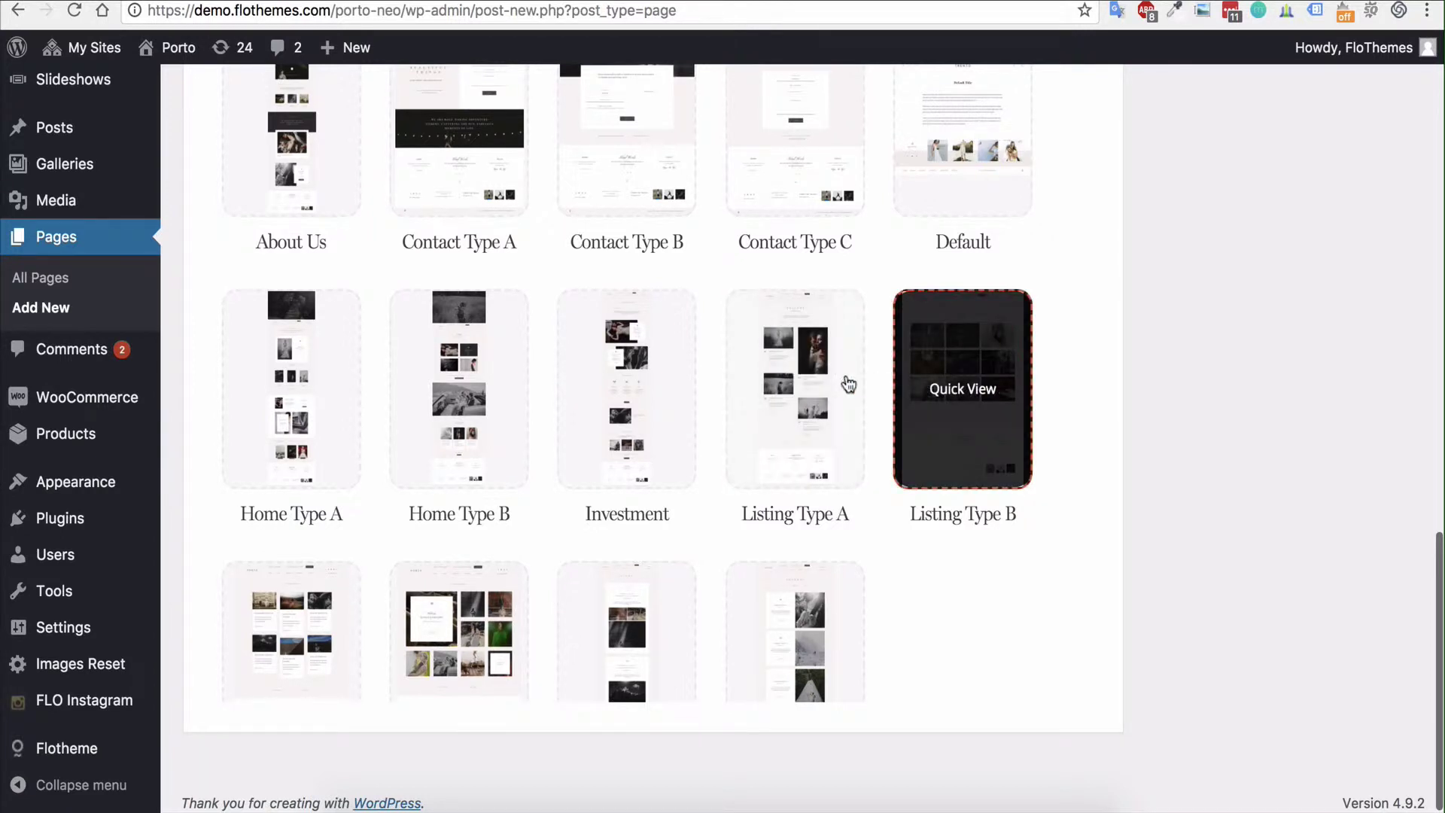
scroll(846, 384, down, 3)
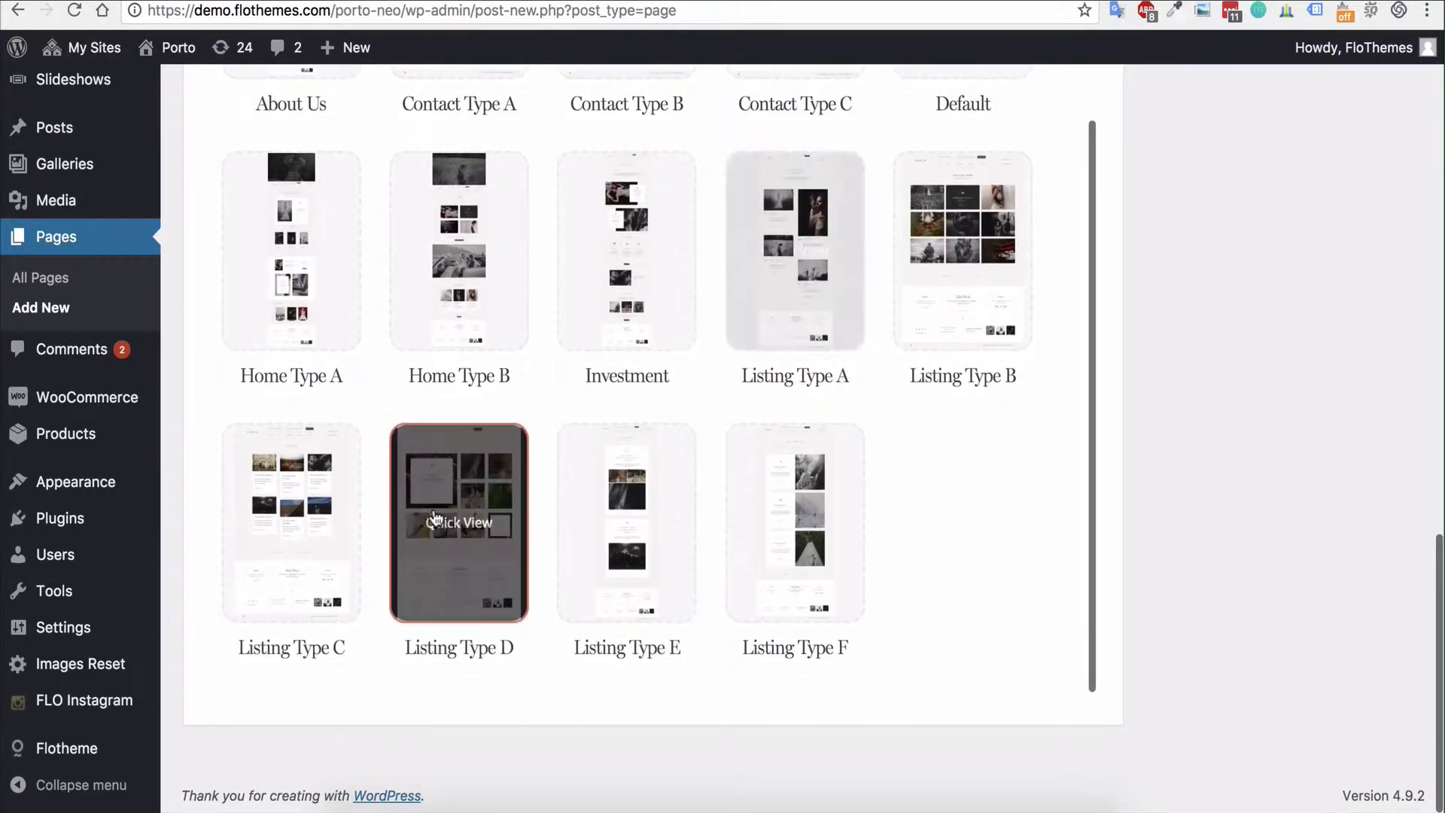
Apply the Listing Type D template, confirming replacement of the current layout blocks.
click(476, 526)
scroll(1227, 407, up, 2)
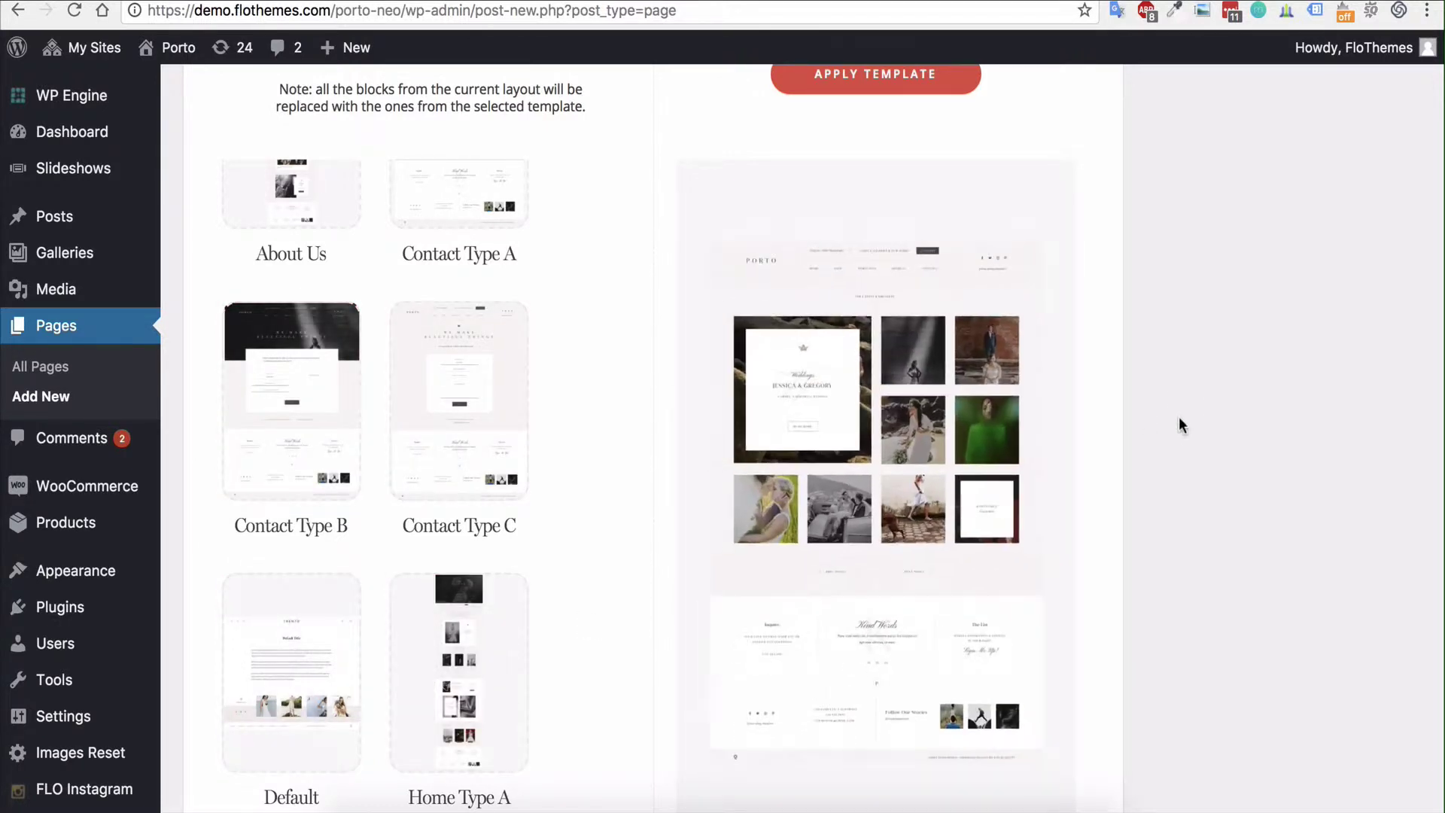
click(913, 84)
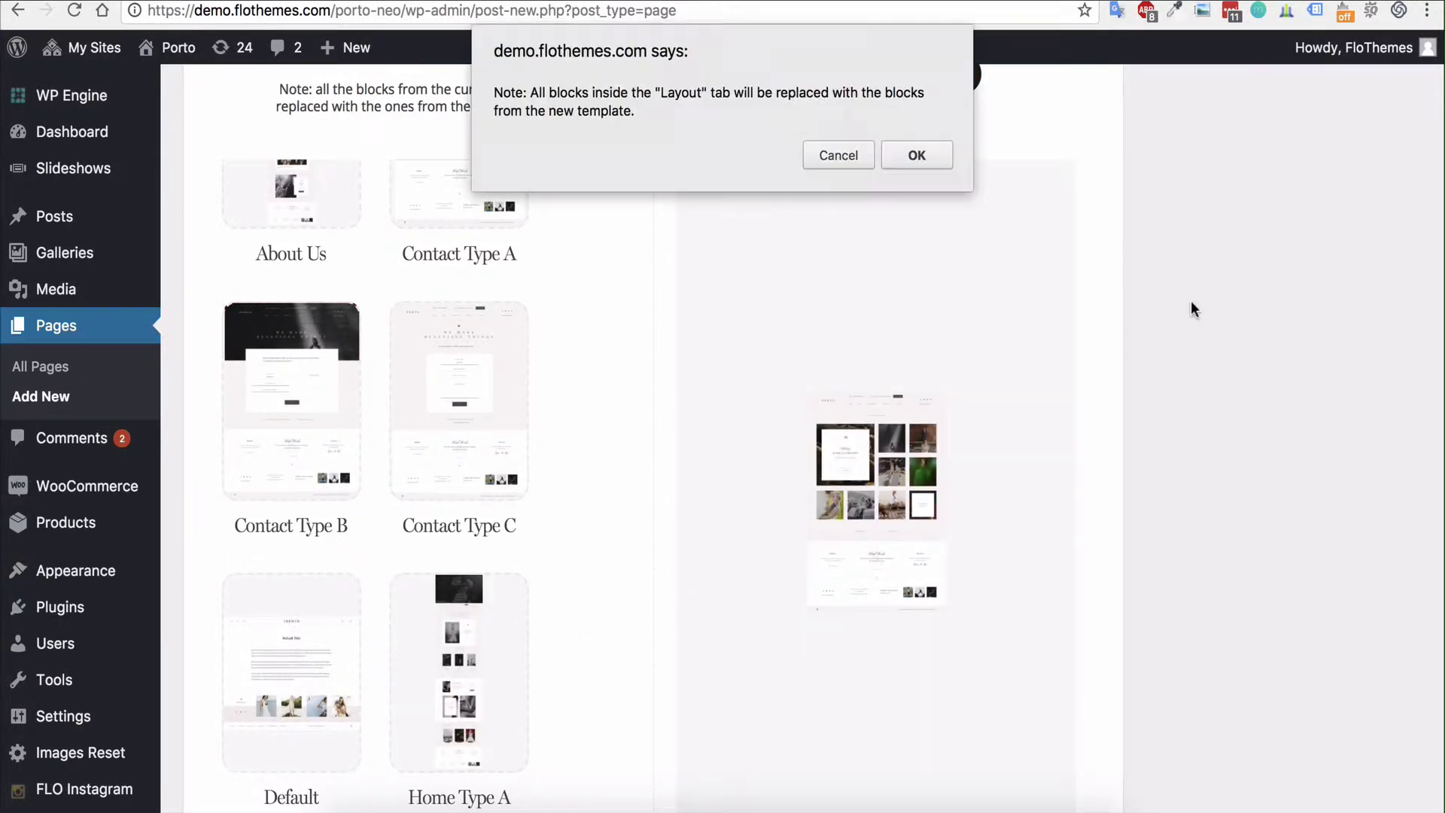
click(911, 155)
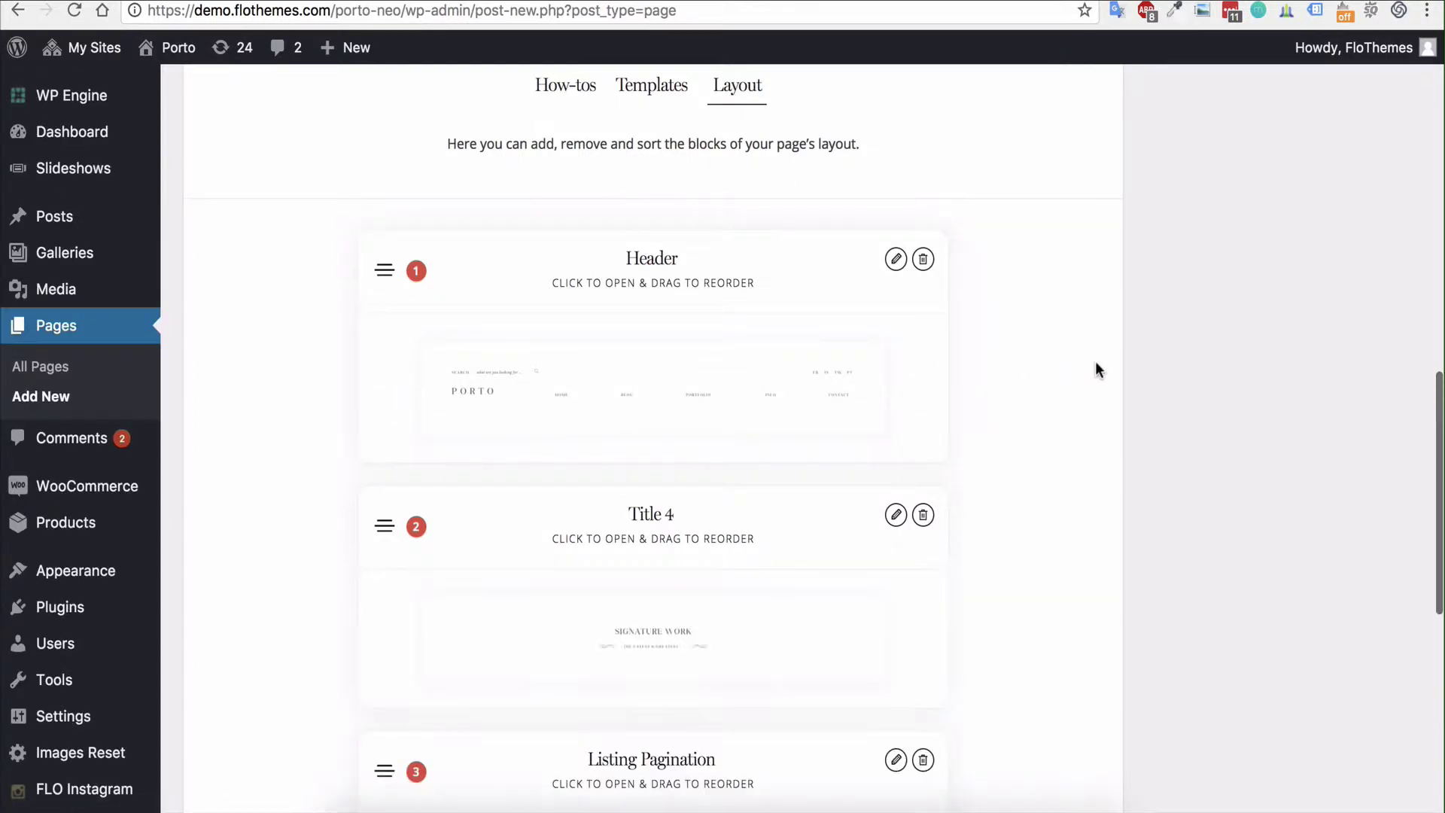
Drag the Listing 4 block up between Title 4 and Listing Pagination.
scroll(1082, 424, down, 2)
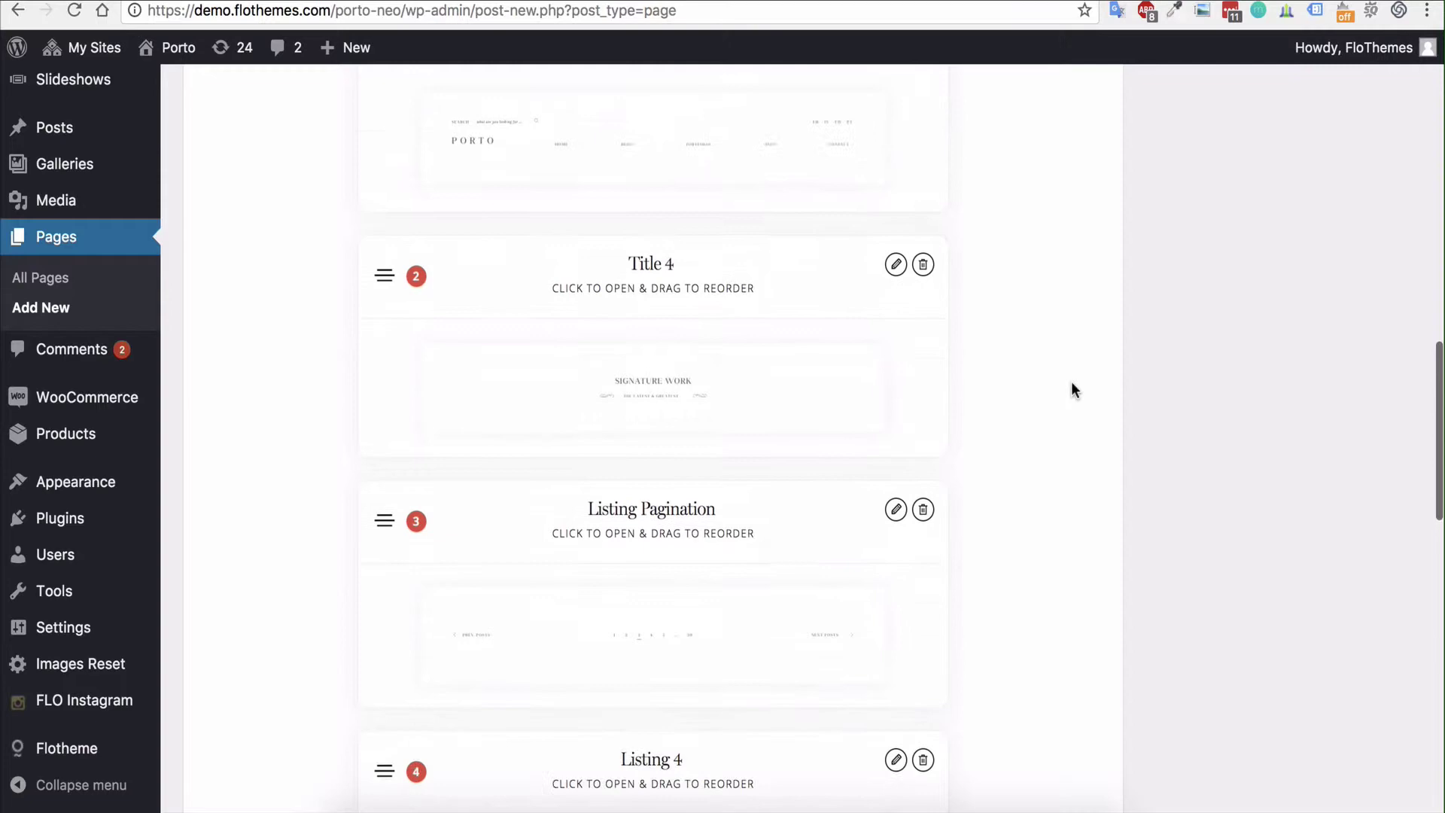
scroll(1071, 380, down, 7)
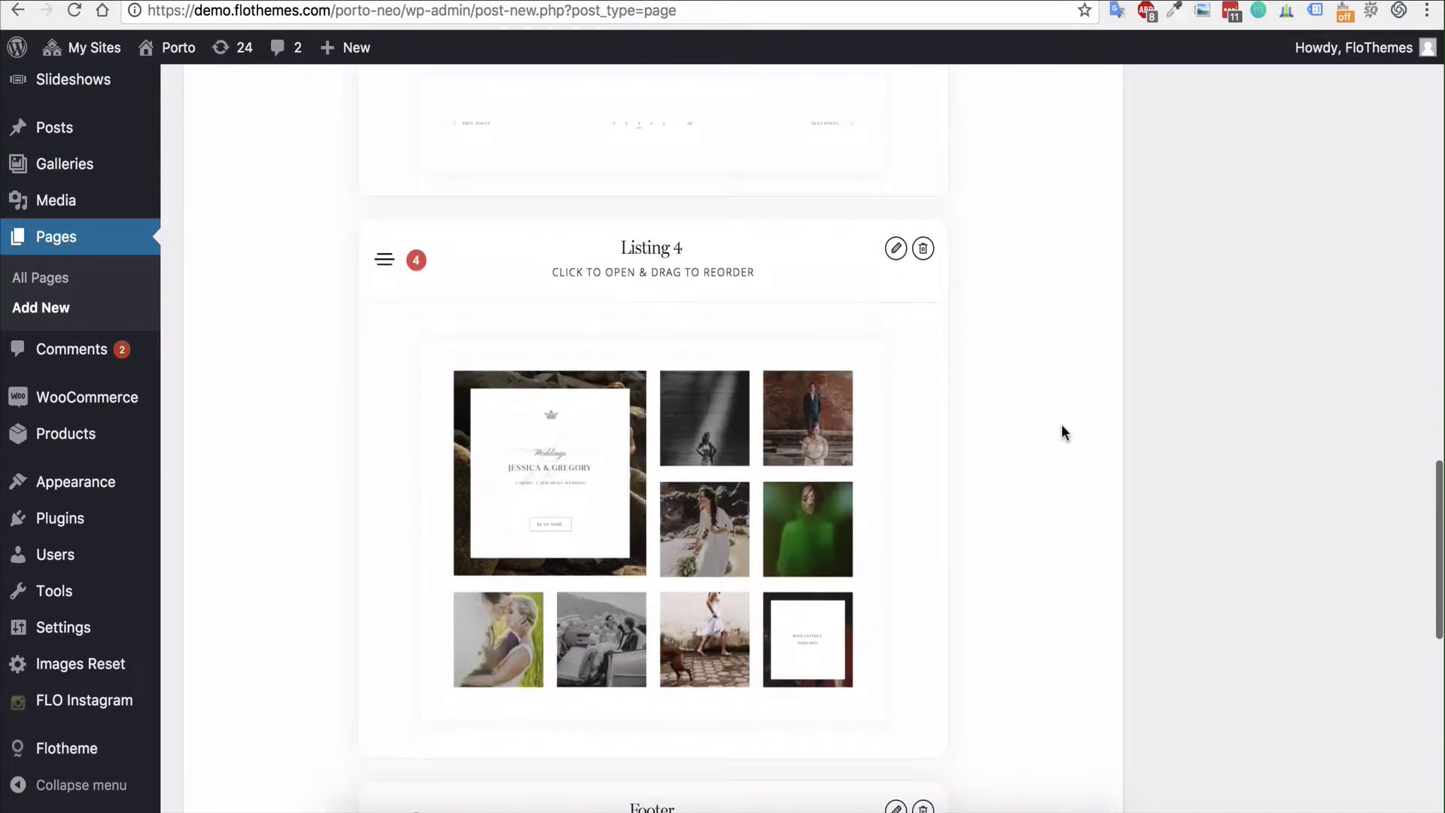
scroll(1061, 425, up, 12)
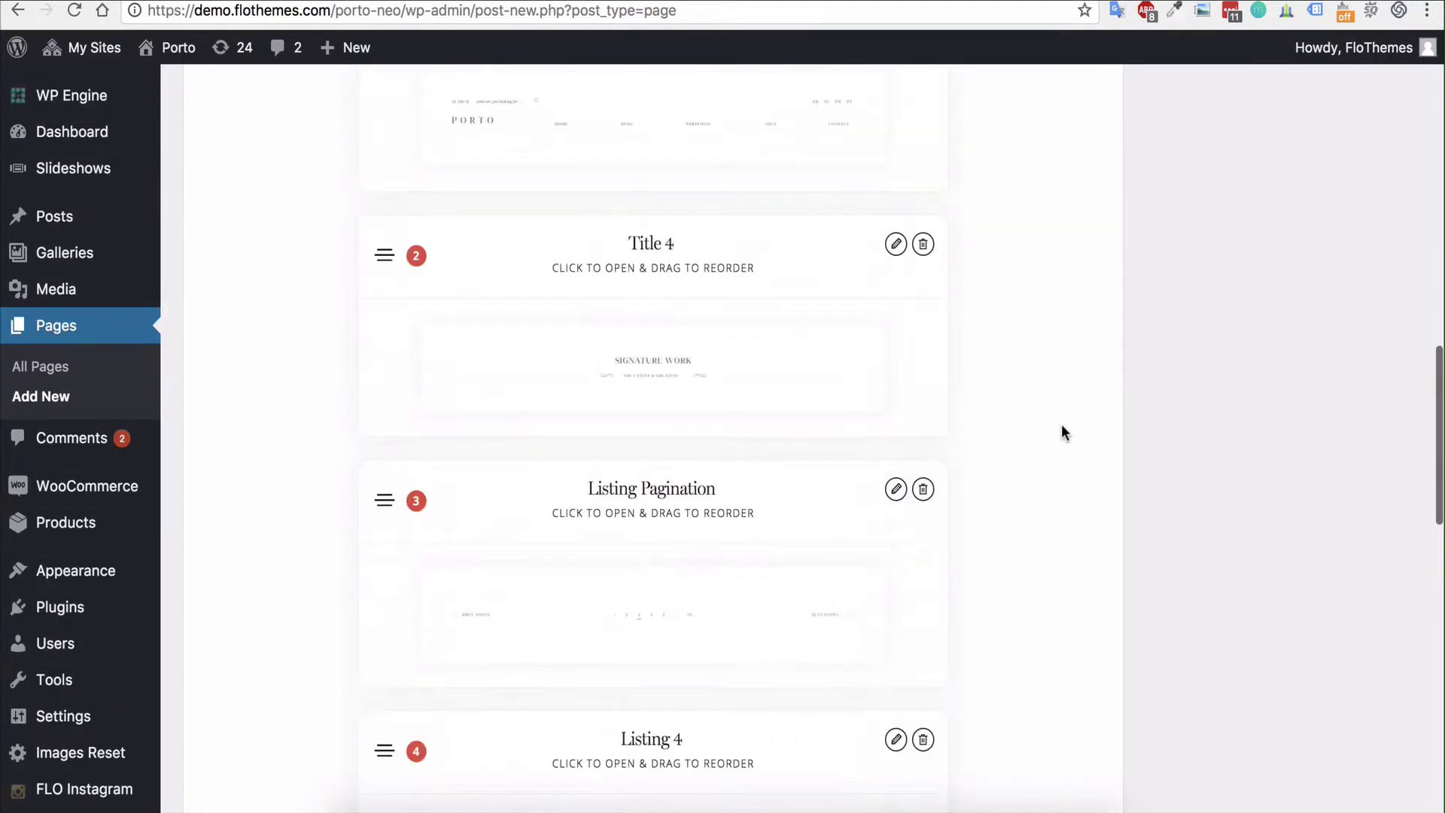
scroll(1062, 423, down, 9)
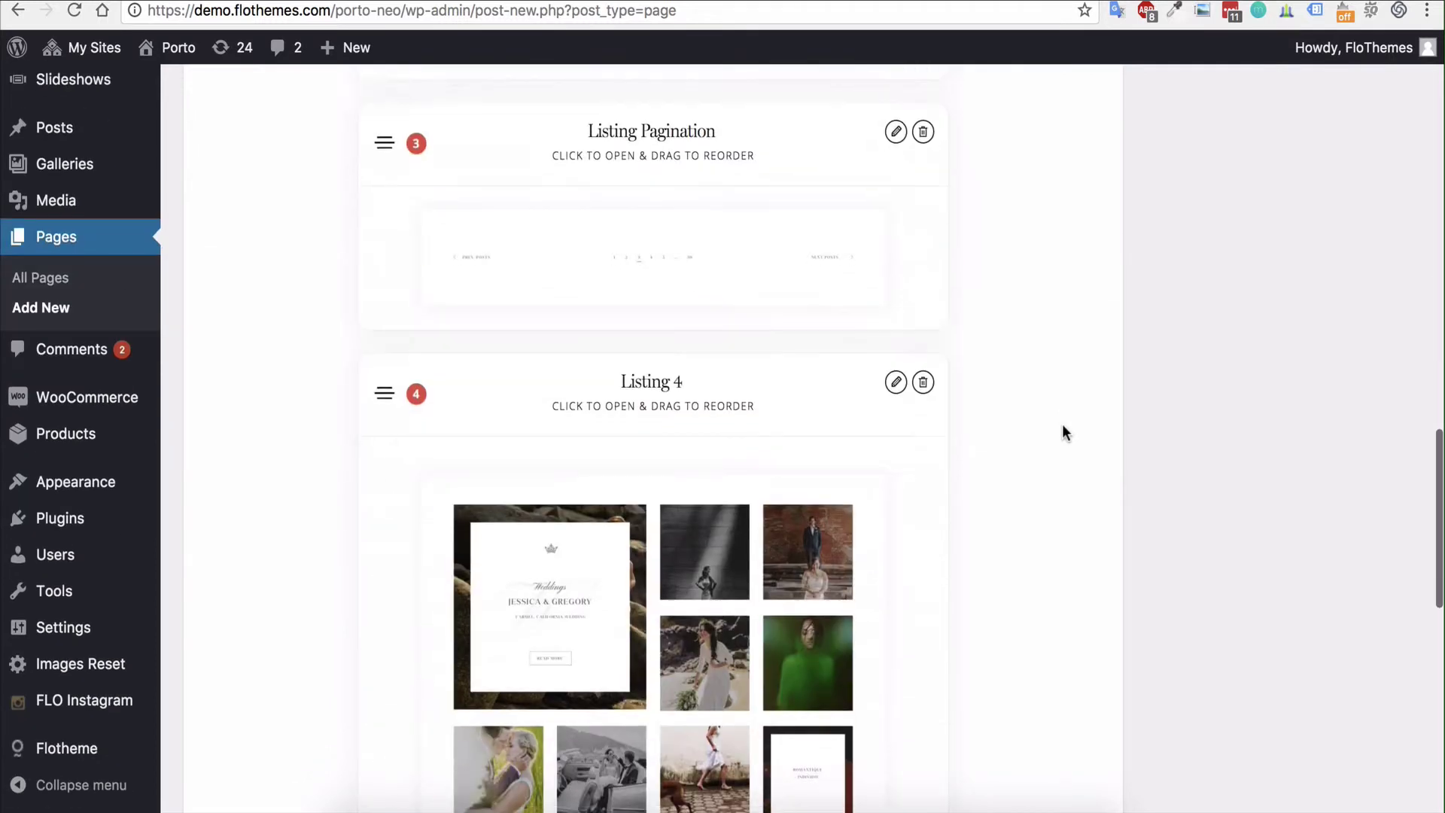
drag(735, 387, 697, 95)
scroll(663, 297, up, 9)
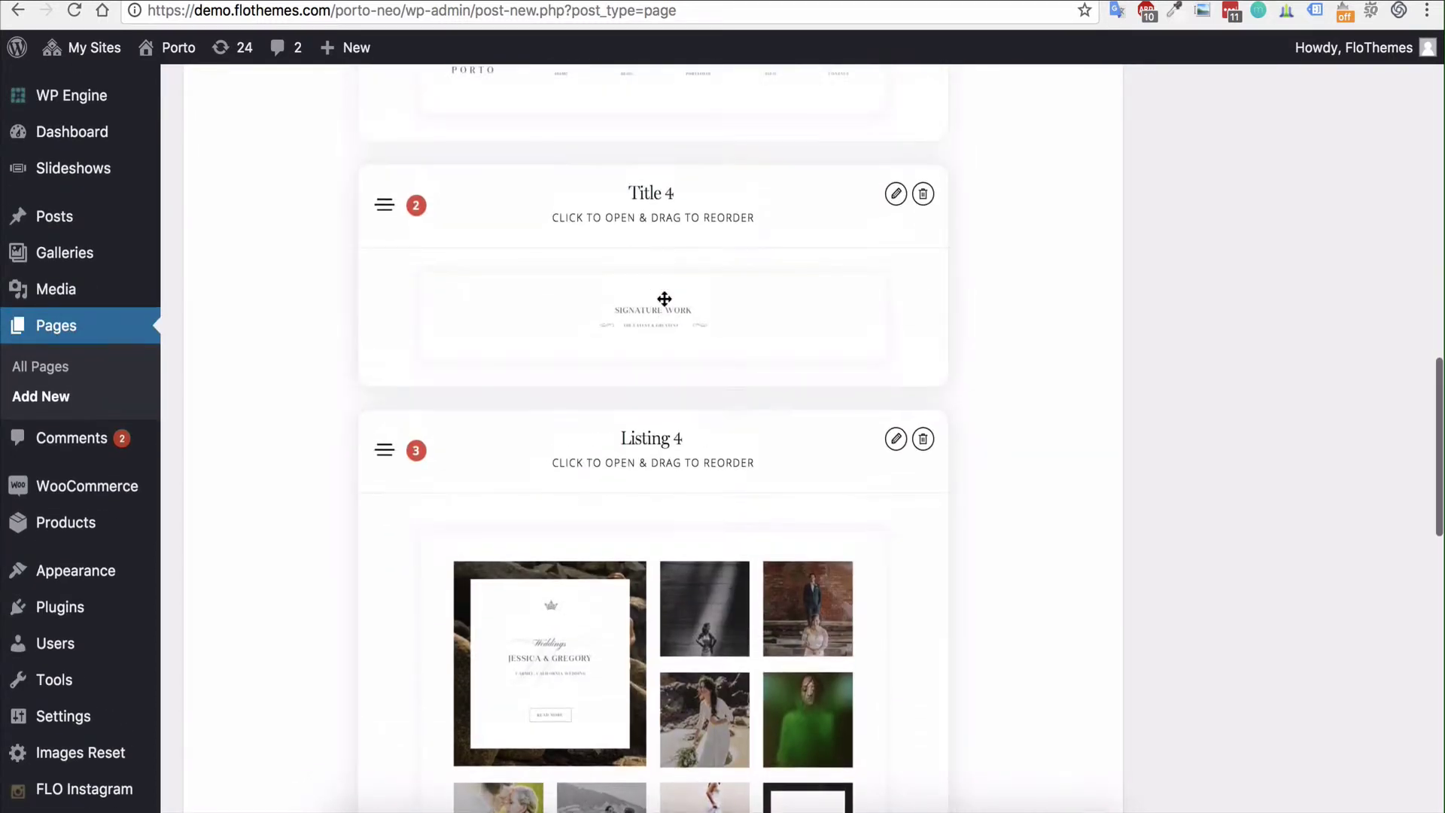
scroll(664, 299, down, 4)
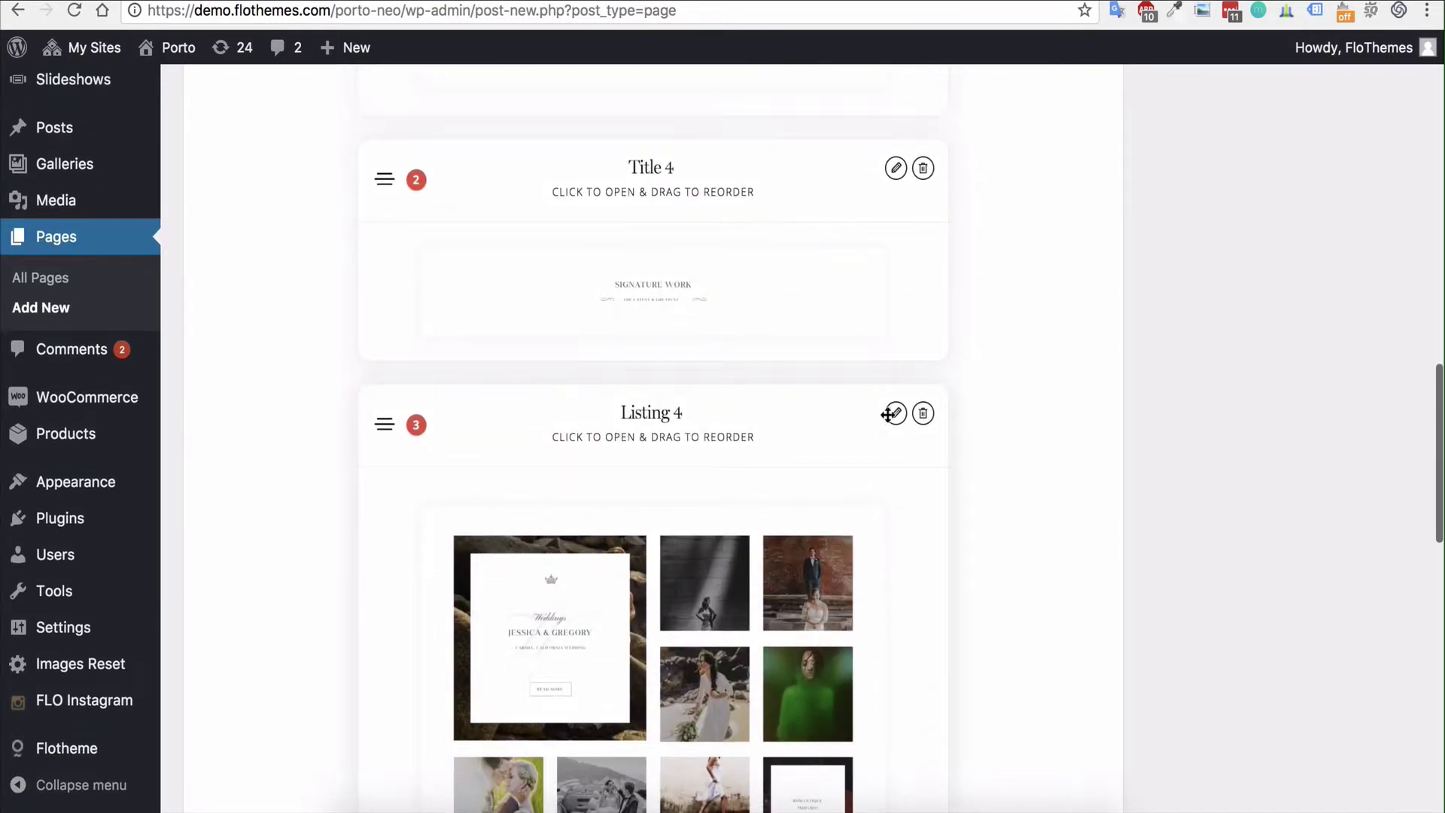
In Listing 4's settings, check the post categories and raise Items Per Page from 10 to 12.
click(895, 414)
scroll(1177, 293, down, 3)
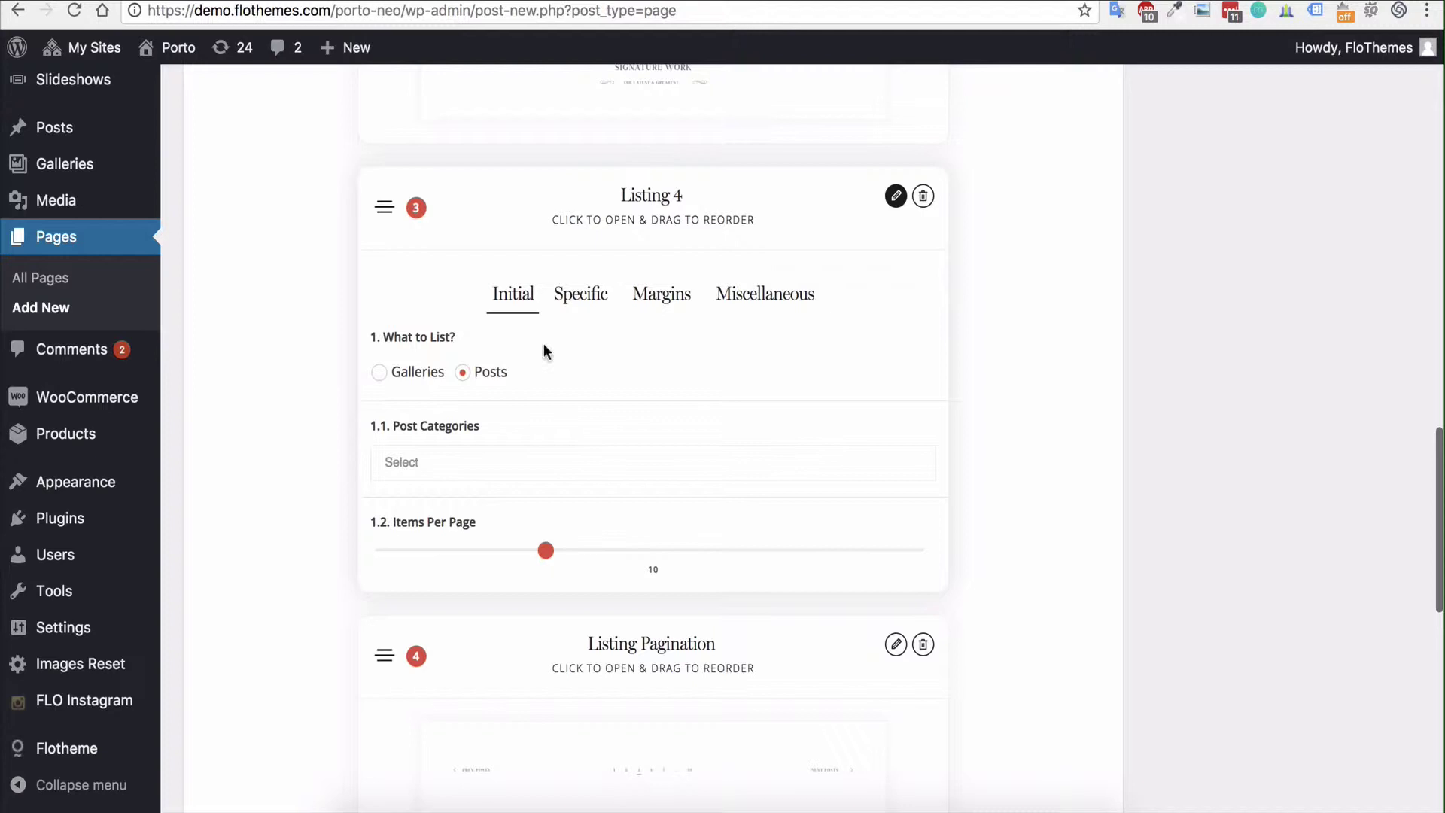
click(623, 218)
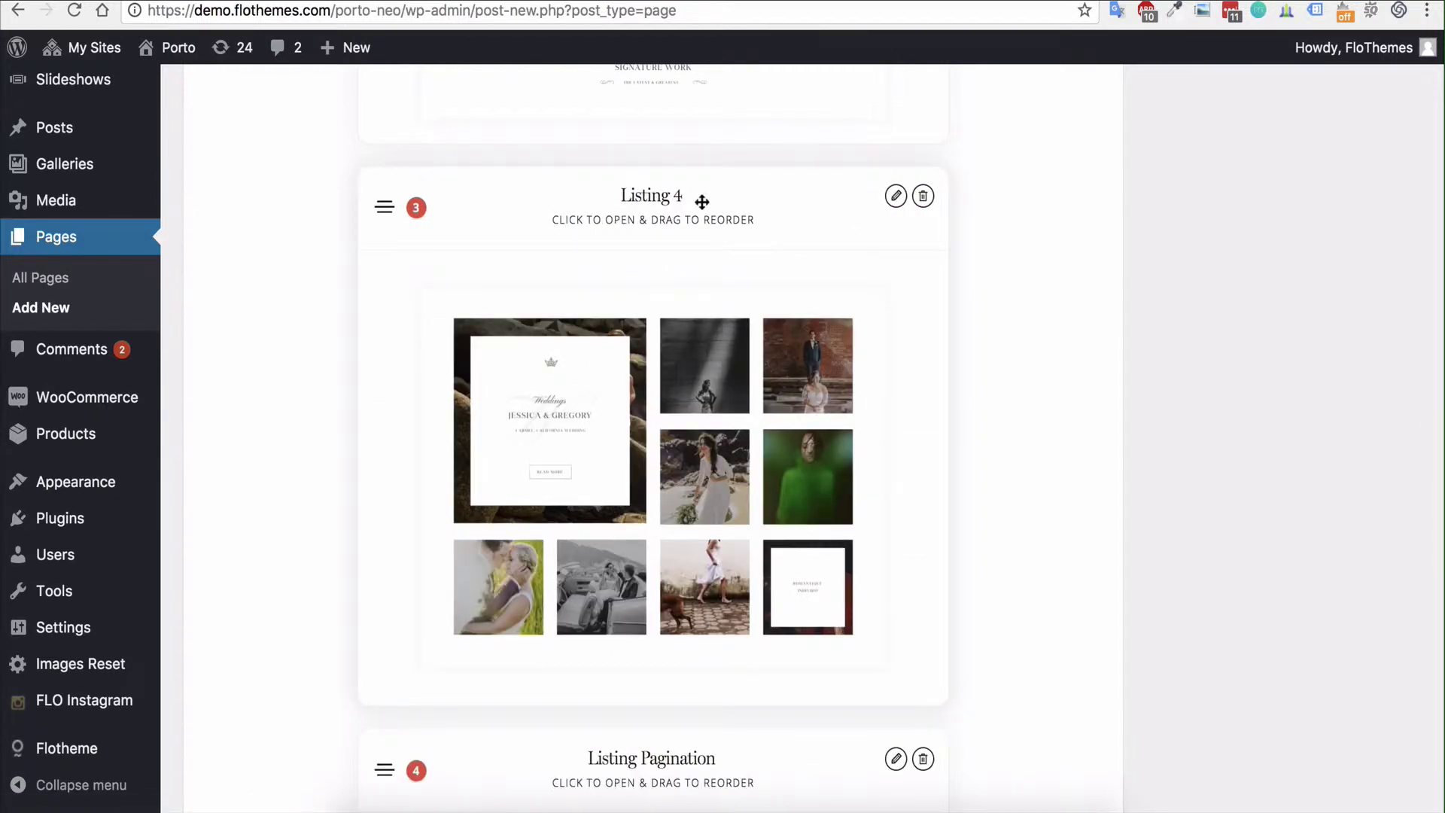
click(894, 198)
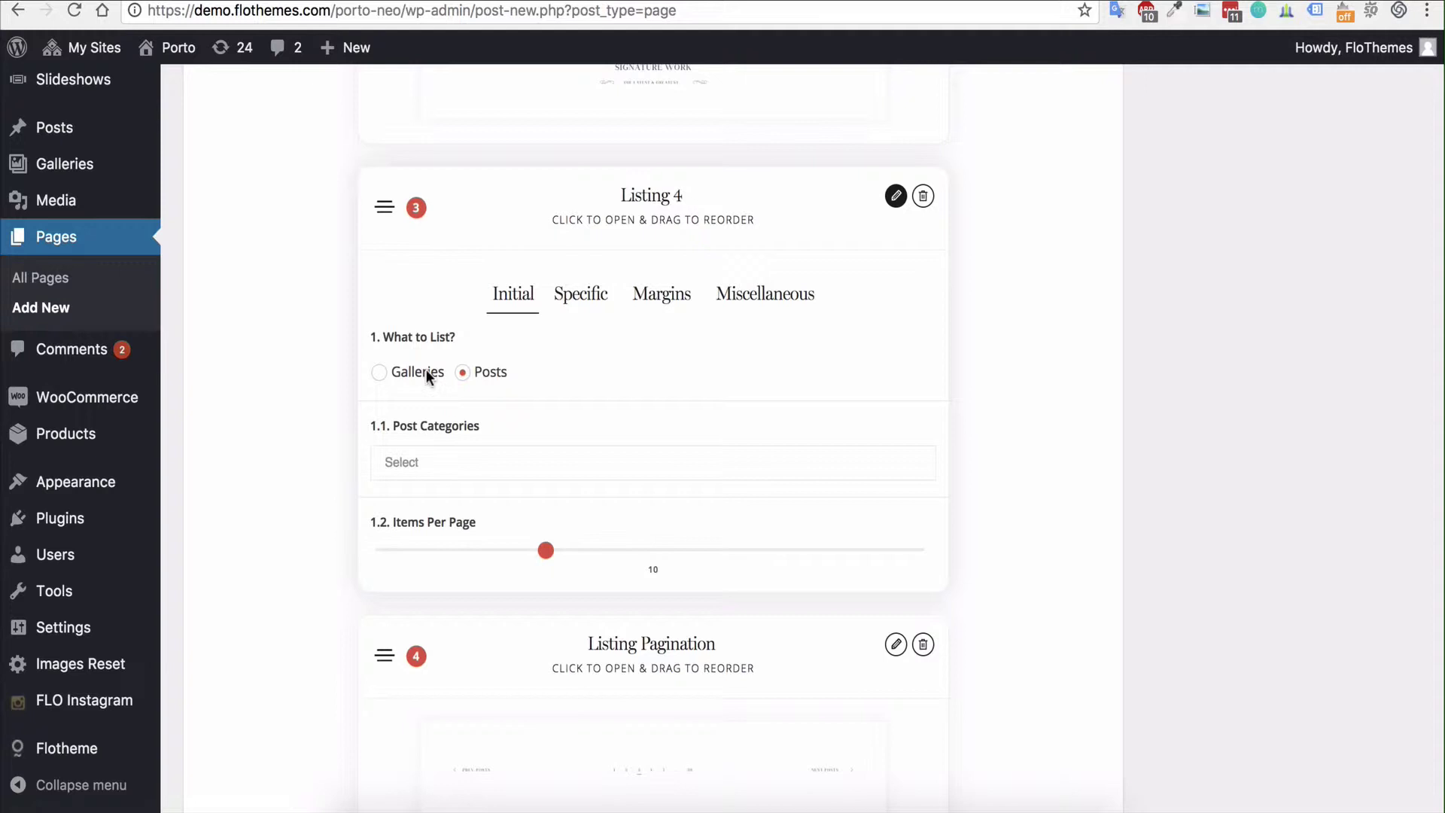
click(397, 462)
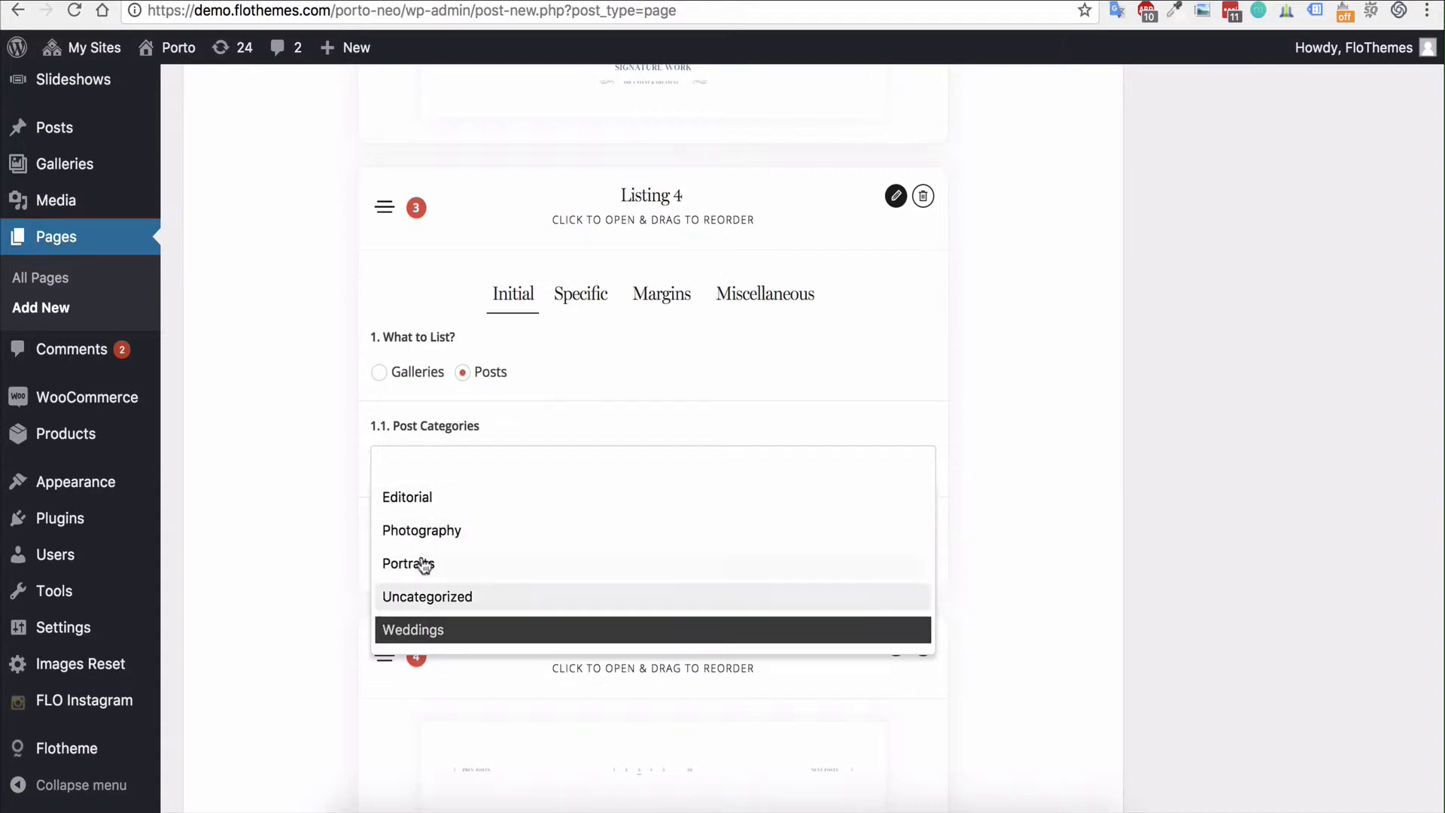
click(657, 352)
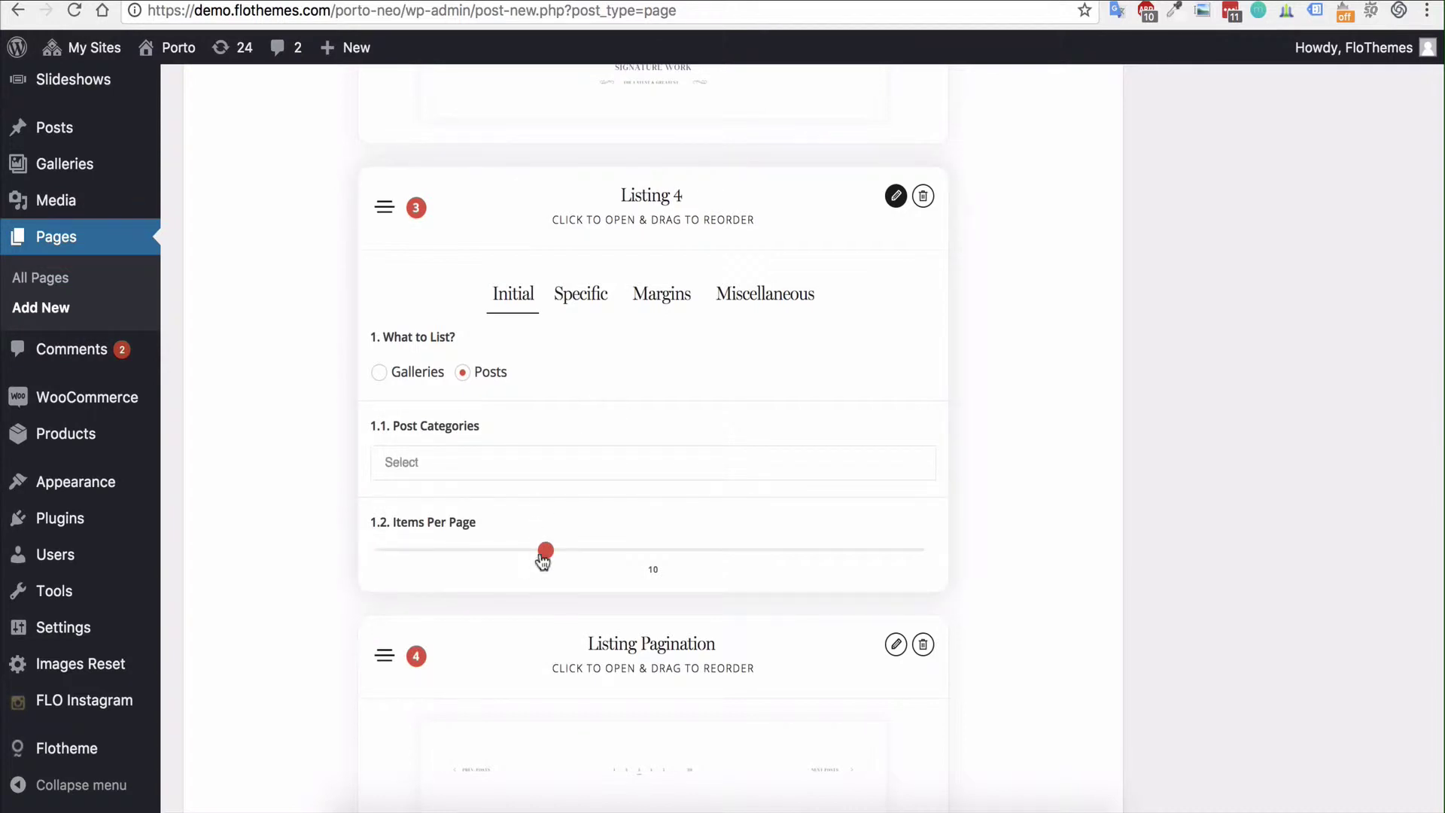
drag(544, 559, 580, 559)
Preview Listing 4's Specific layout options, then return to Initial settings listing Galleries.
click(580, 293)
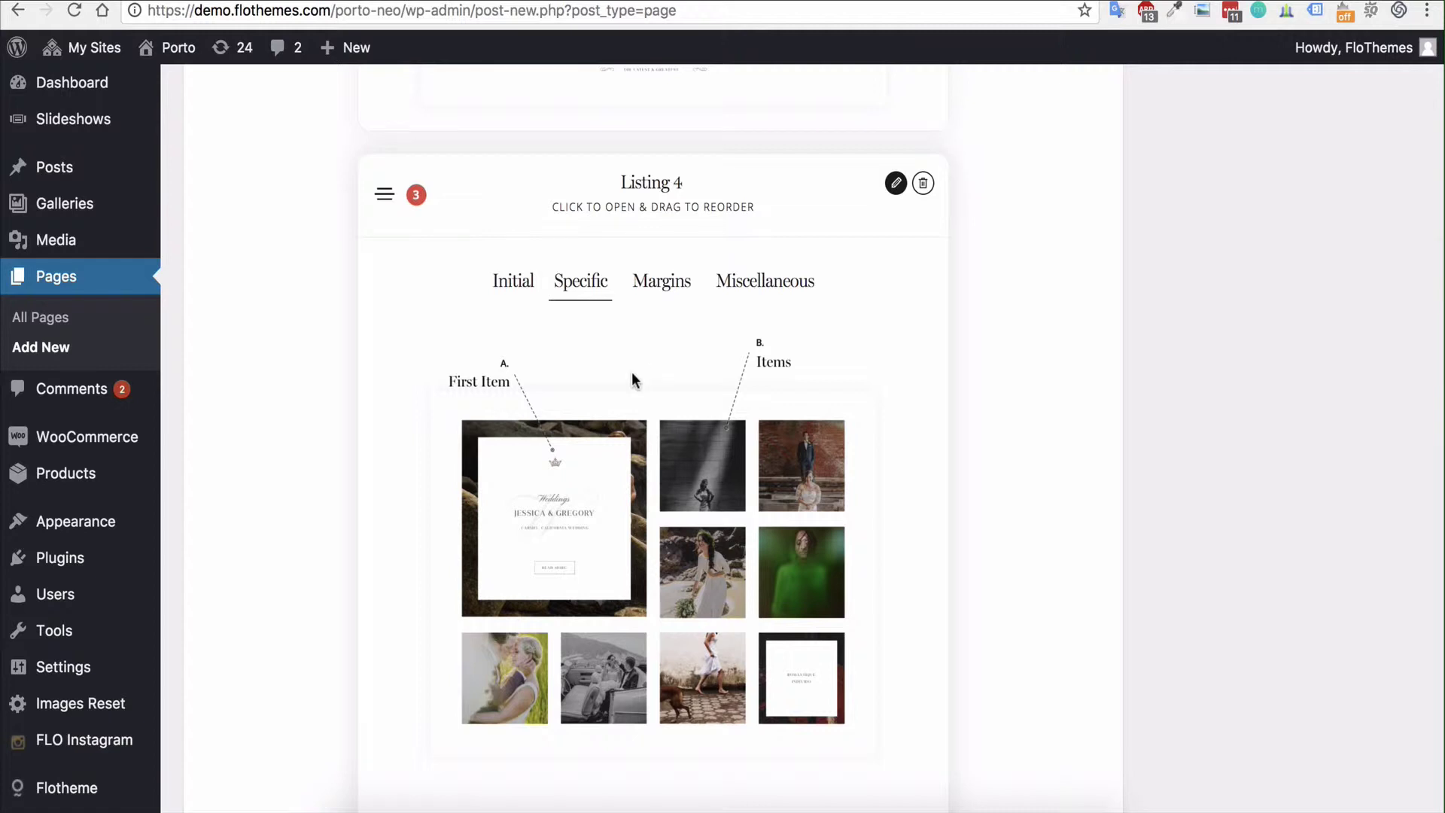
click(511, 283)
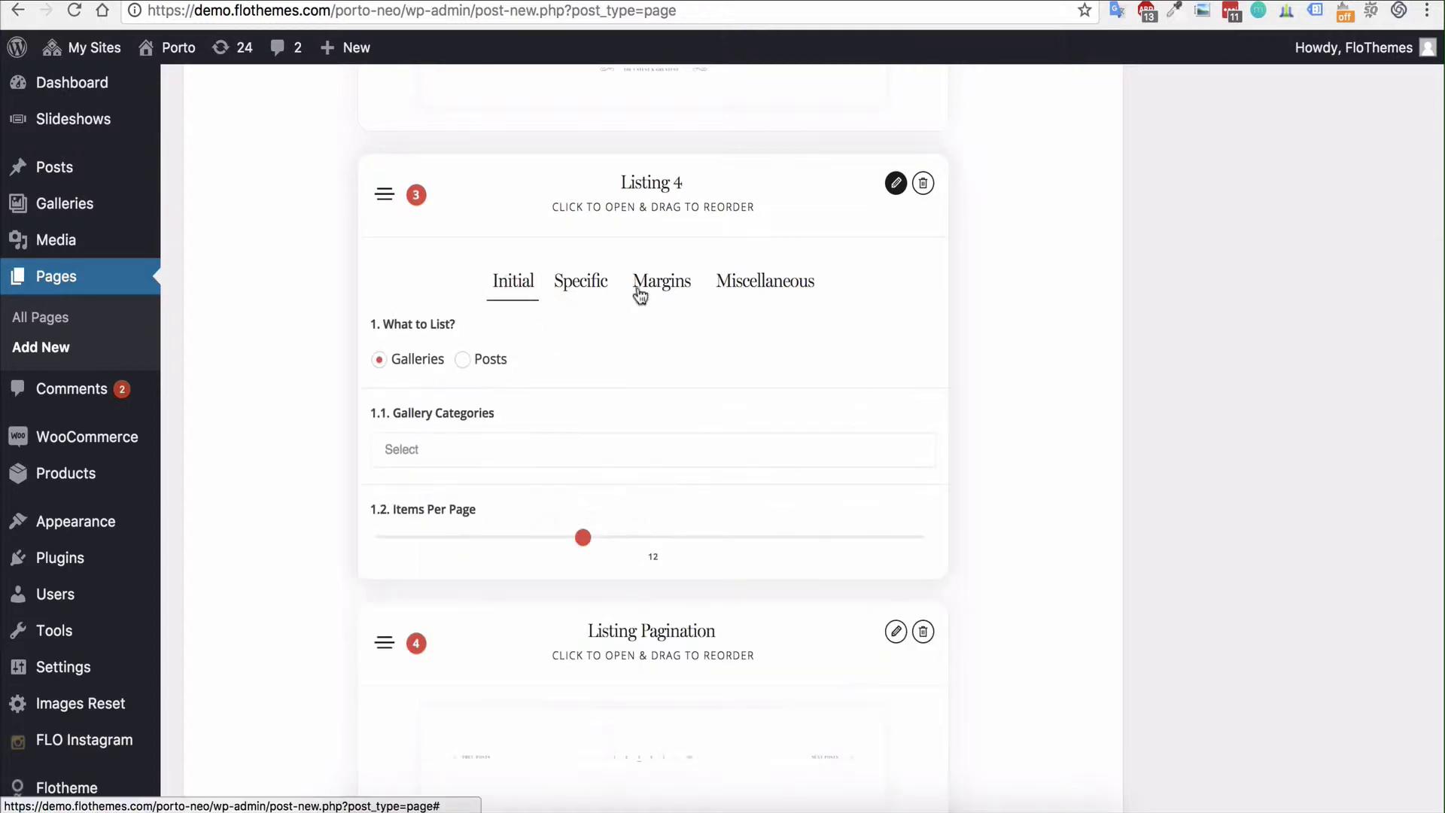
Delete the Listing 4 block, leaving Header, Title 4, Listing Pagination and Footer.
right_click(932, 193)
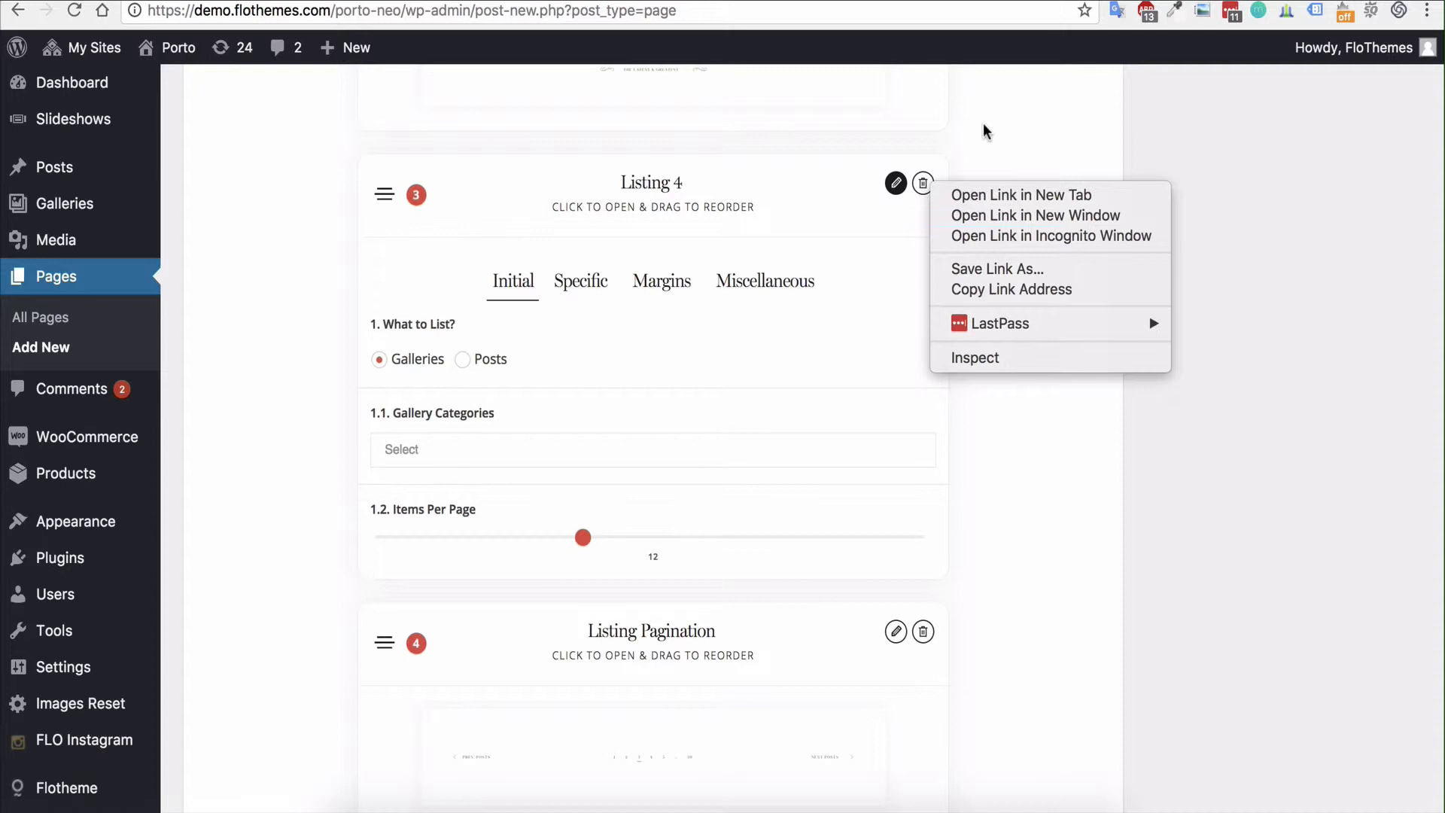
click(928, 188)
click(927, 187)
click(1020, 137)
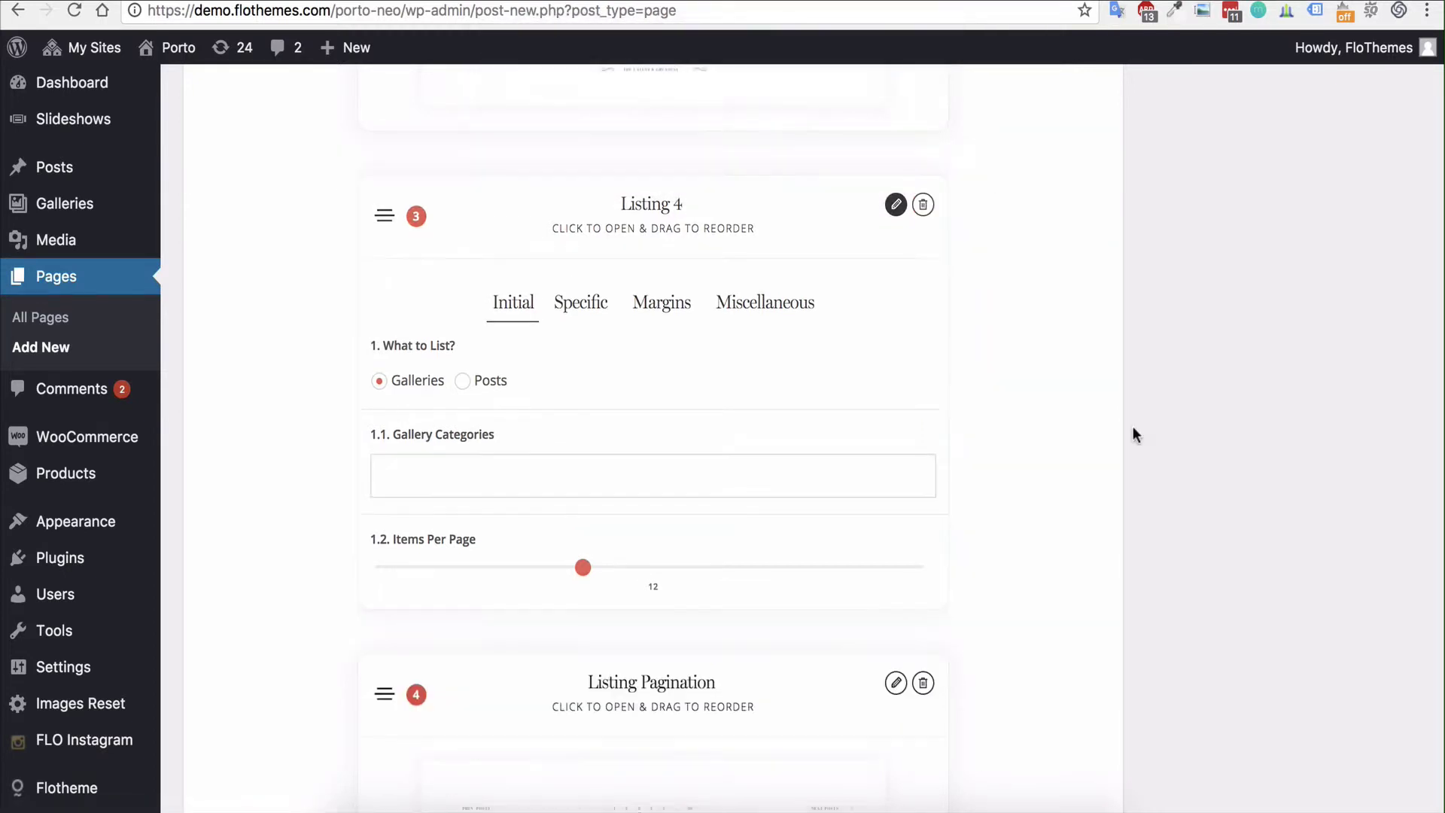
scroll(1134, 433, up, 8)
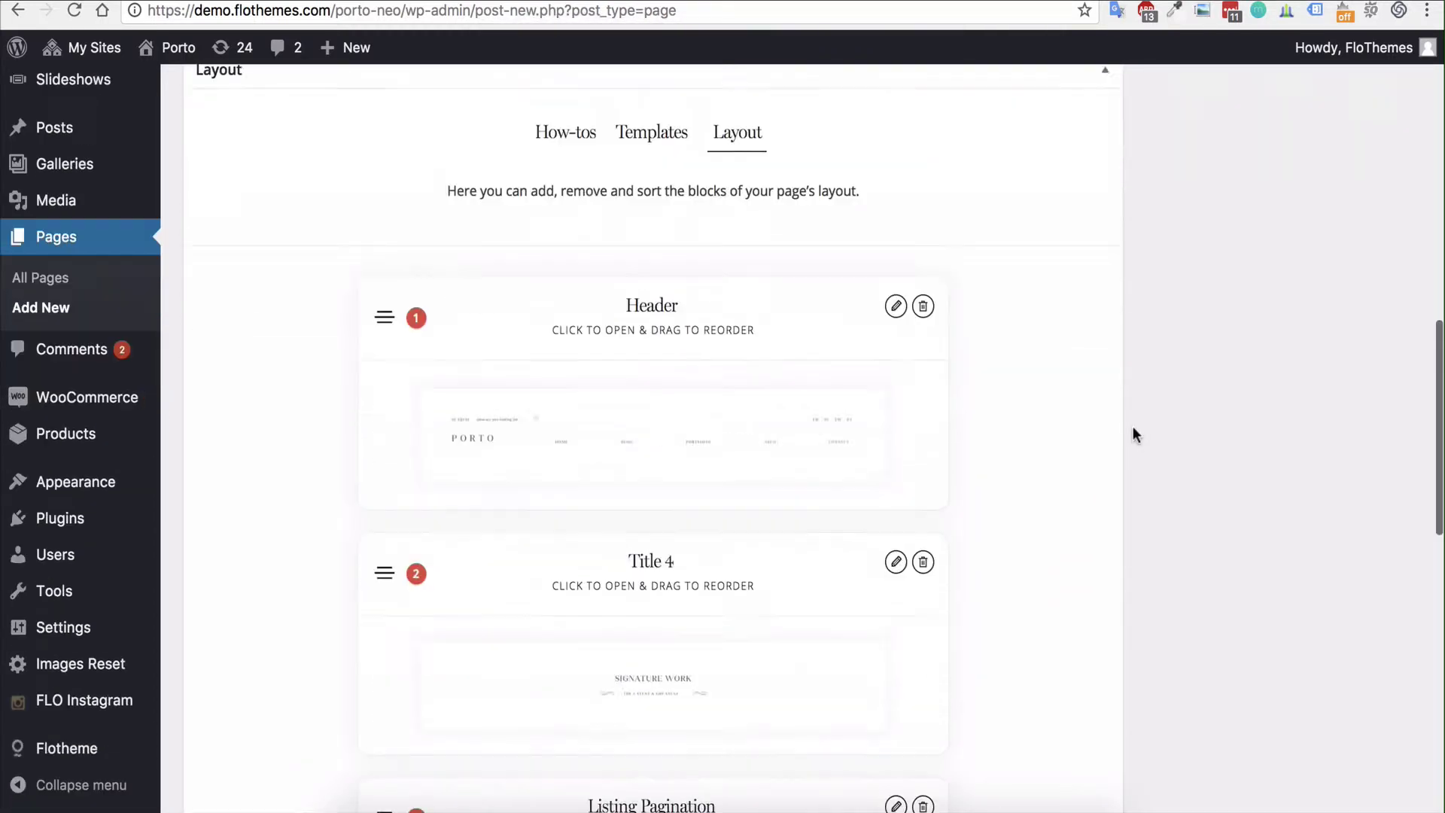
scroll(1132, 426, down, 10)
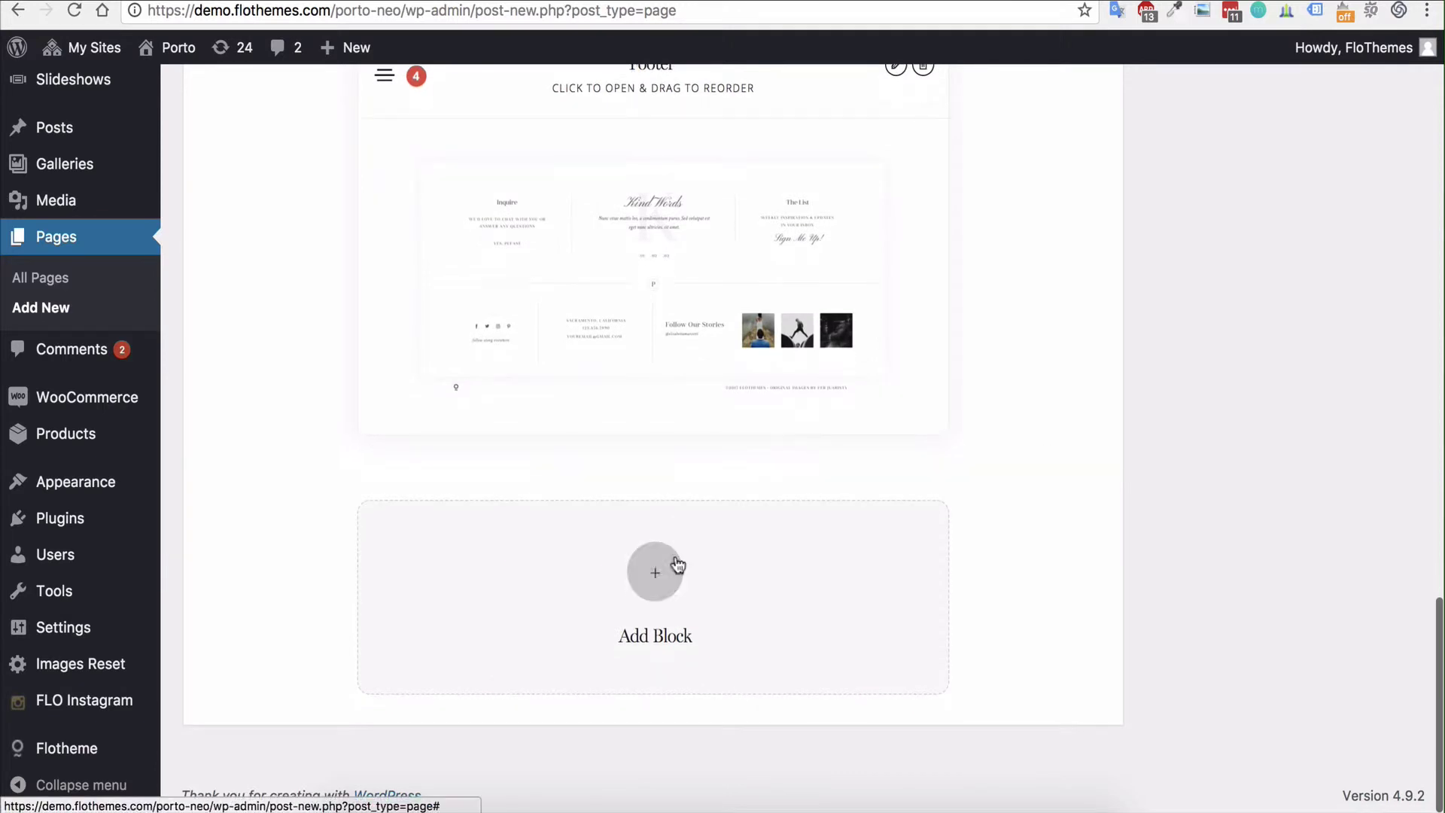
Open the block chooser and scroll past Featured and Image to the Listing 1–6 tiles.
click(675, 567)
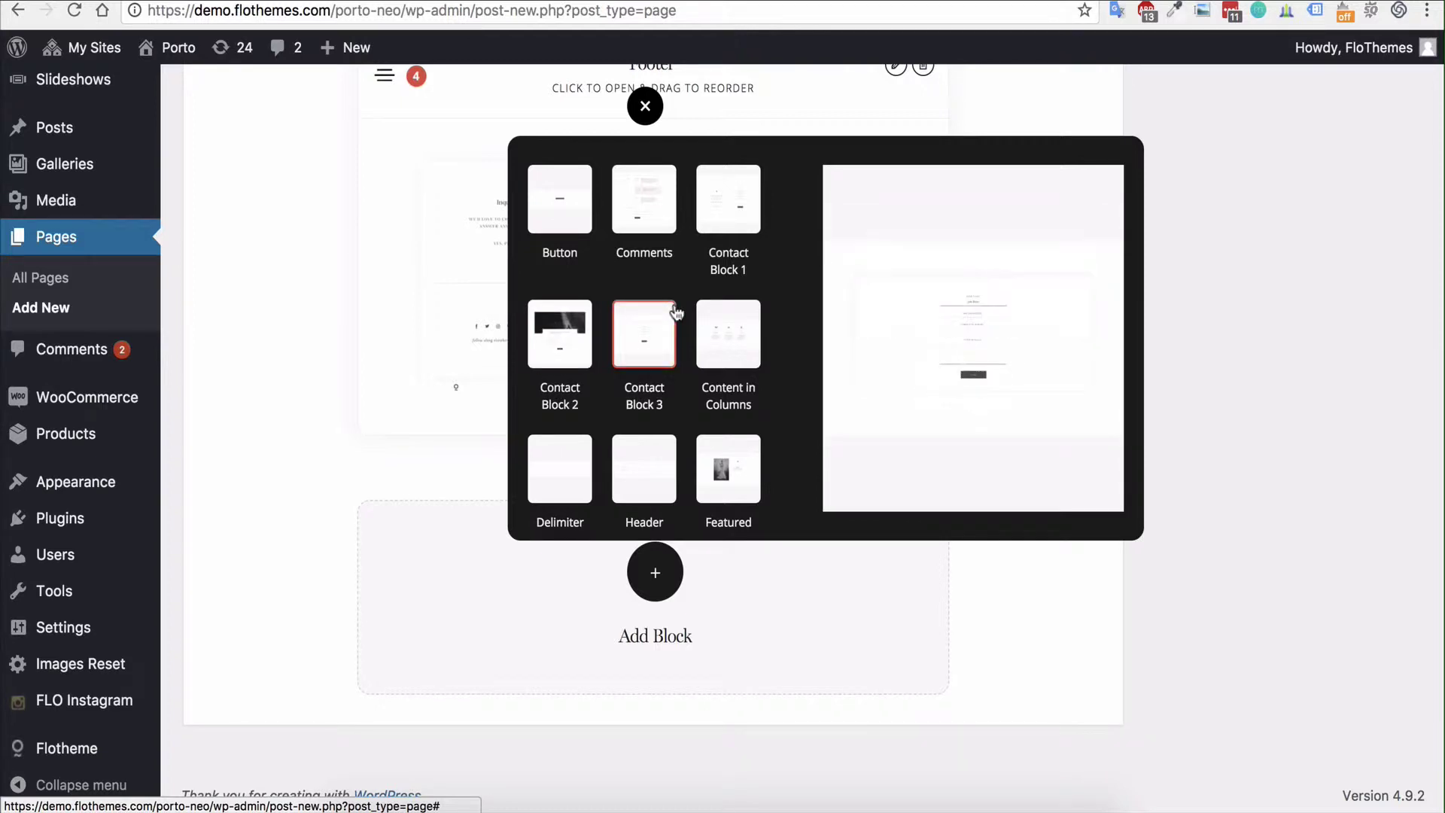
scroll(678, 308, down, 3)
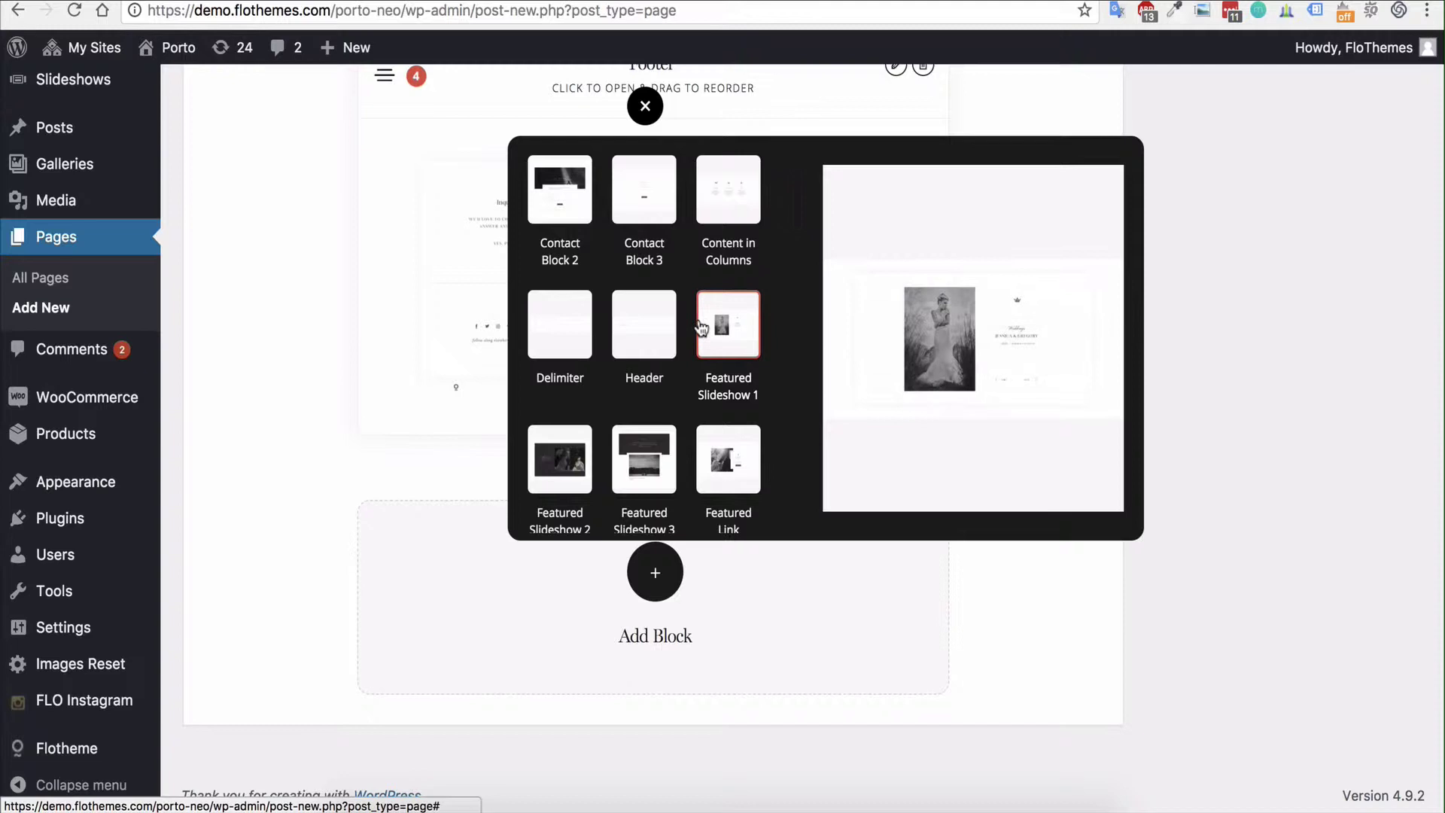
scroll(700, 325, down, 1)
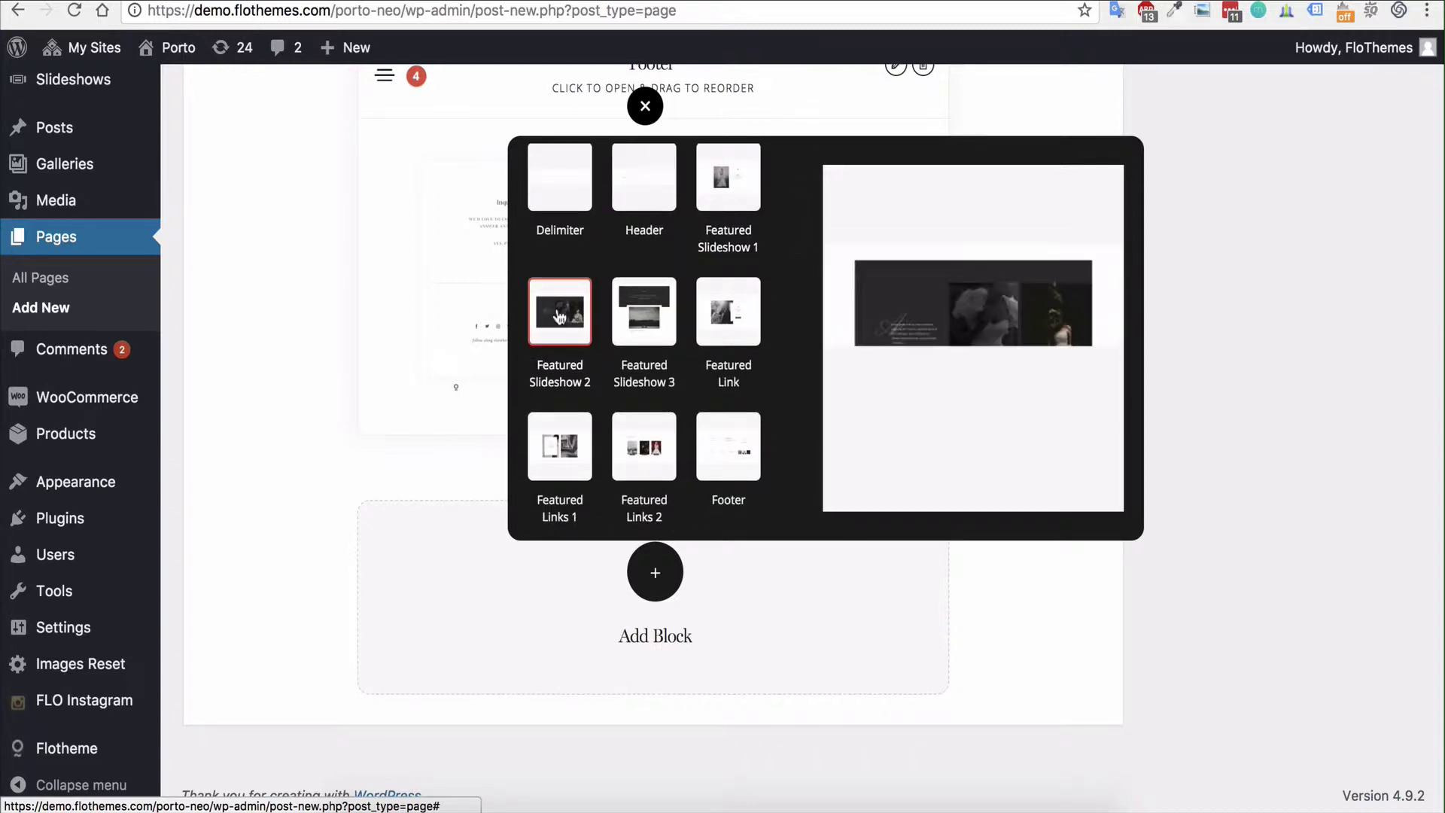
scroll(688, 282, down, 2)
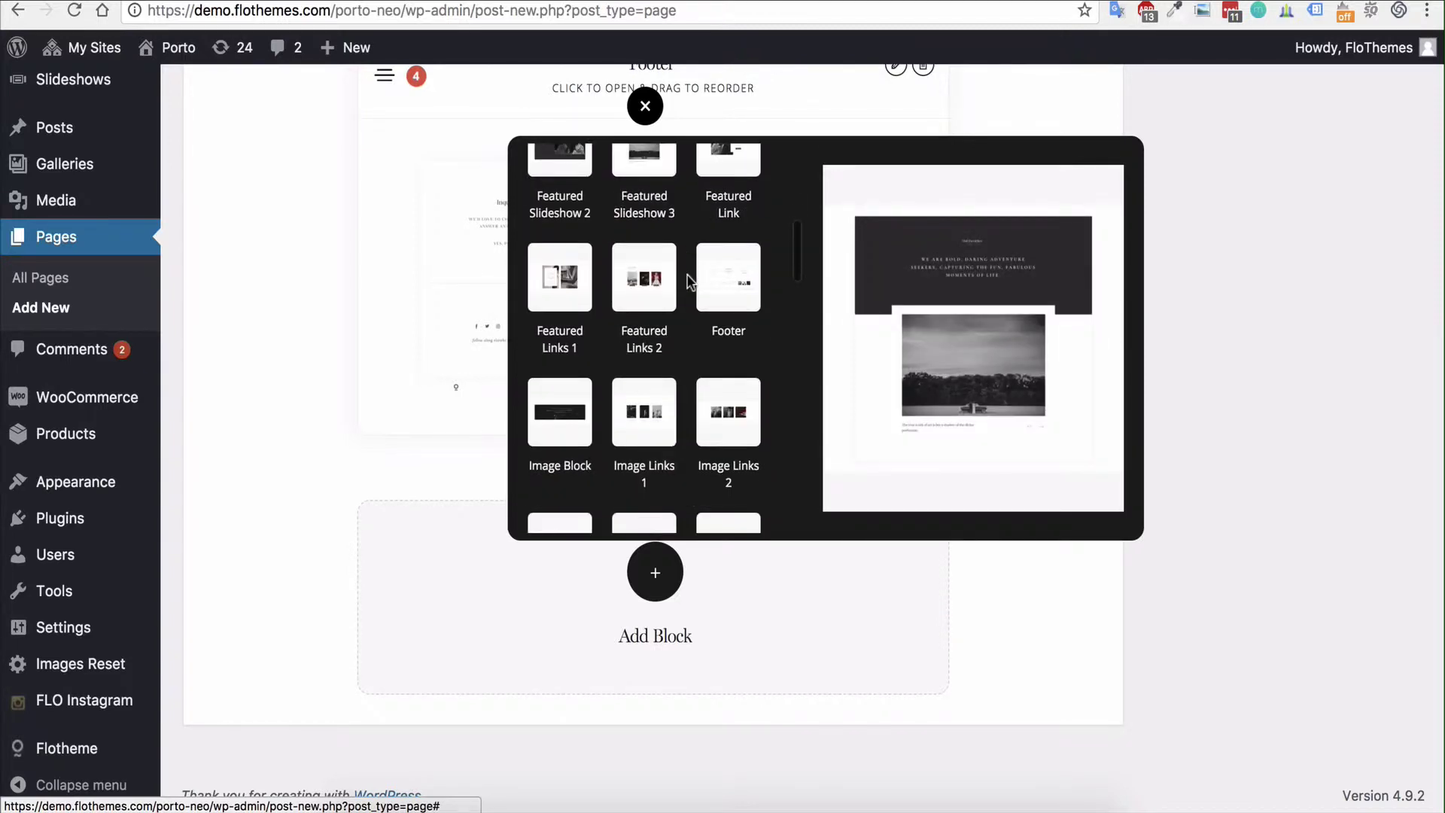
scroll(688, 282, down, 5)
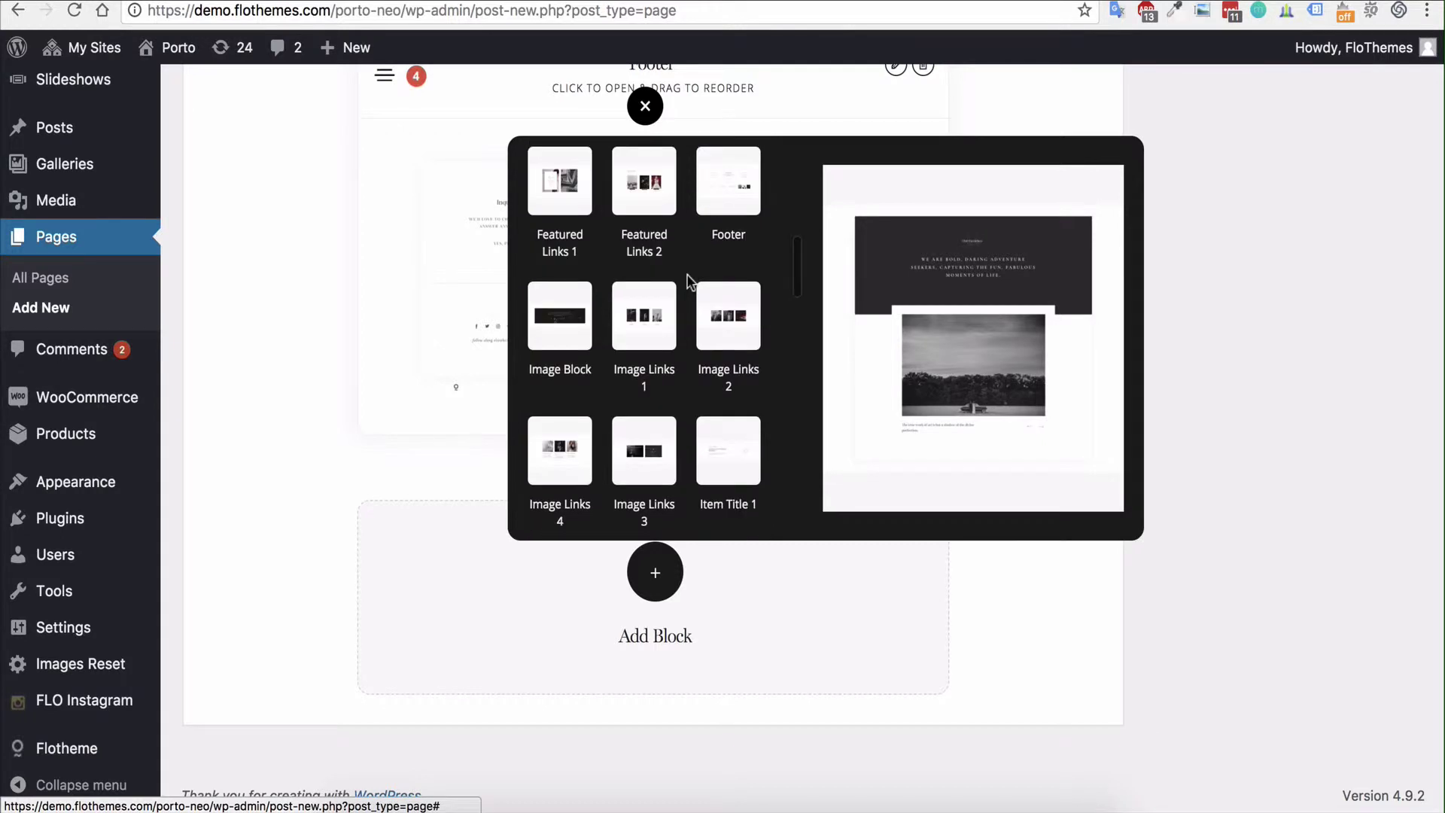
scroll(690, 283, down, 2)
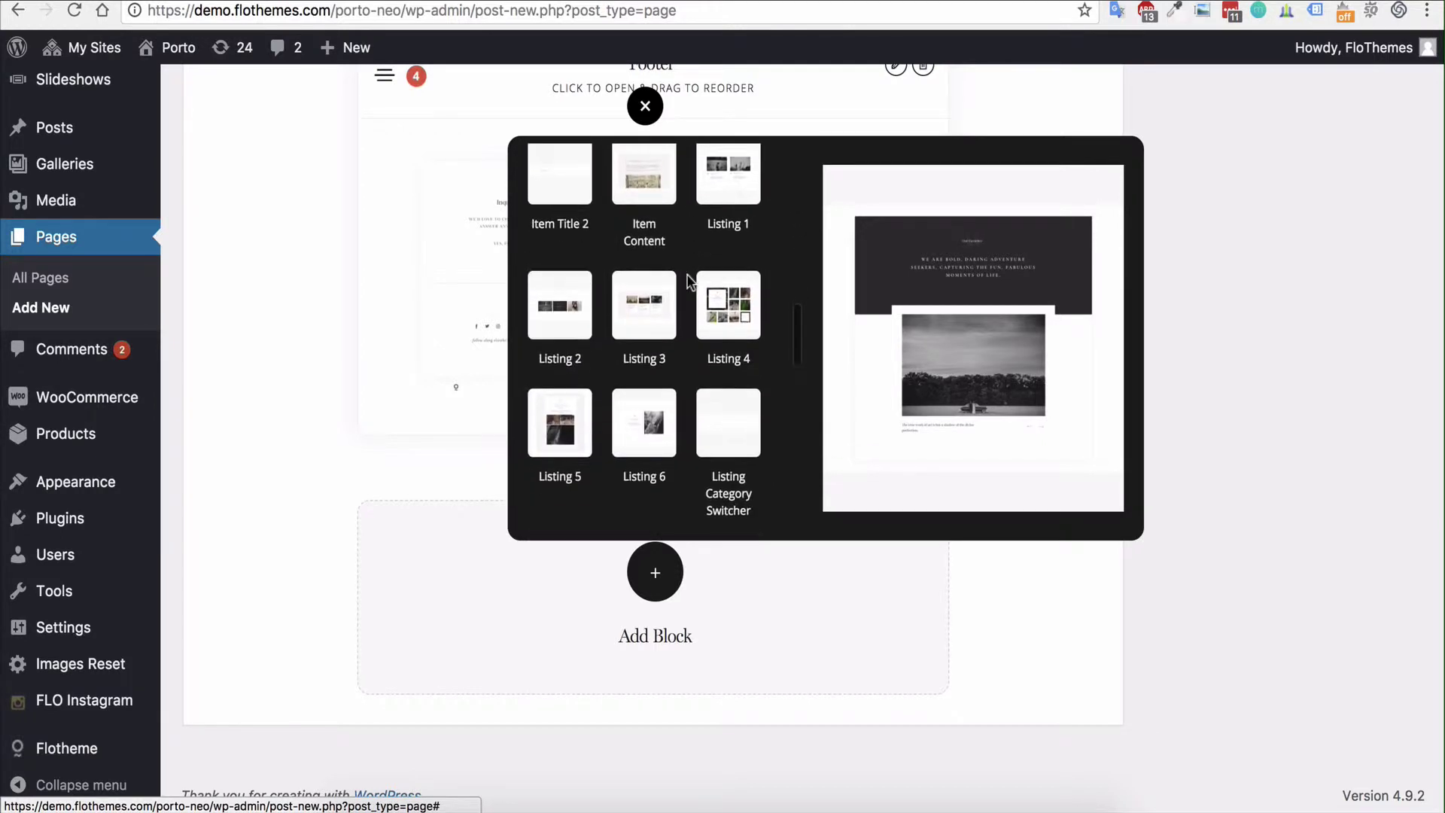
scroll(689, 282, up, 1)
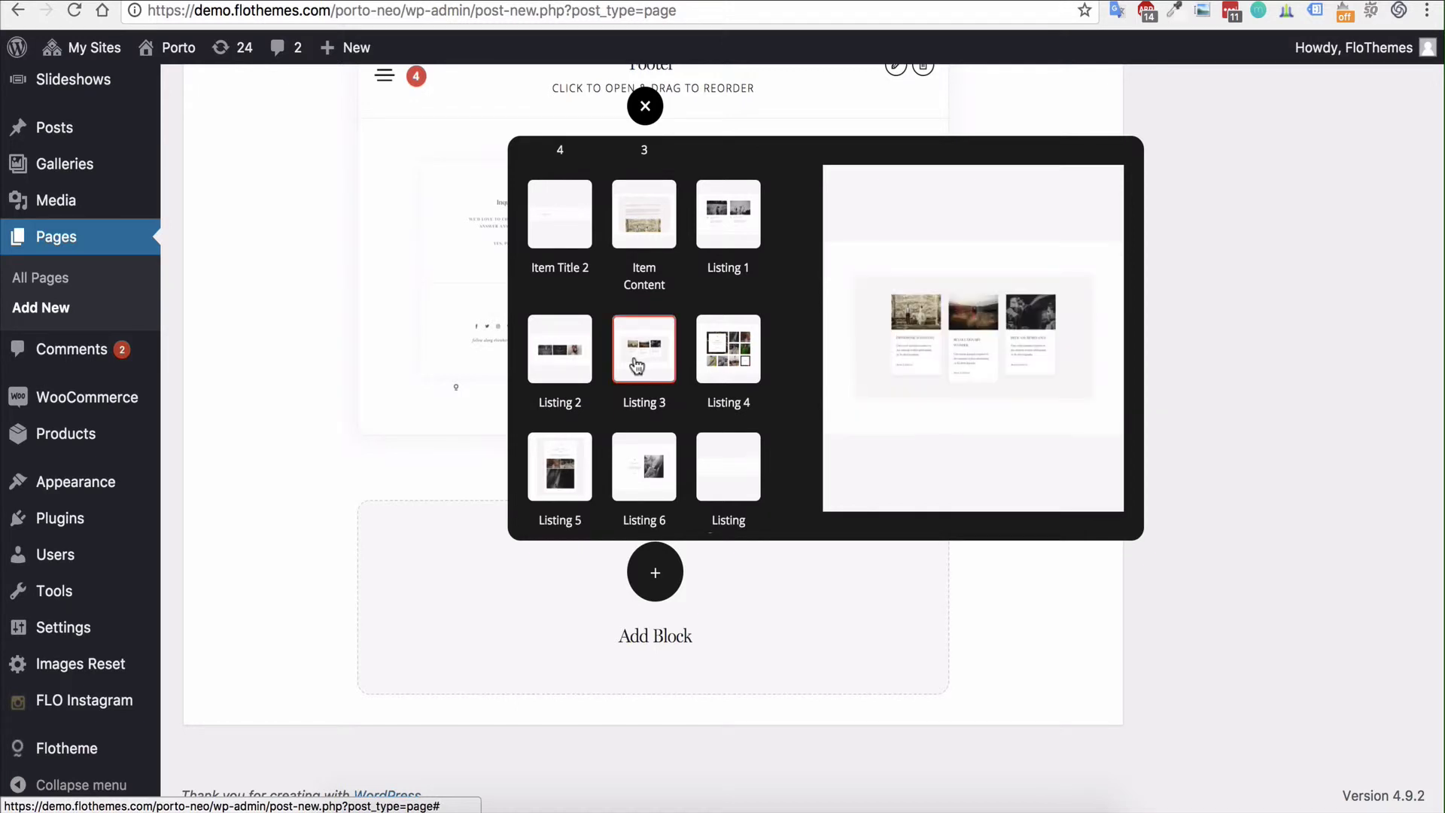
Insert a Listing 2 block and move it between Title 4 and Listing Pagination.
click(573, 355)
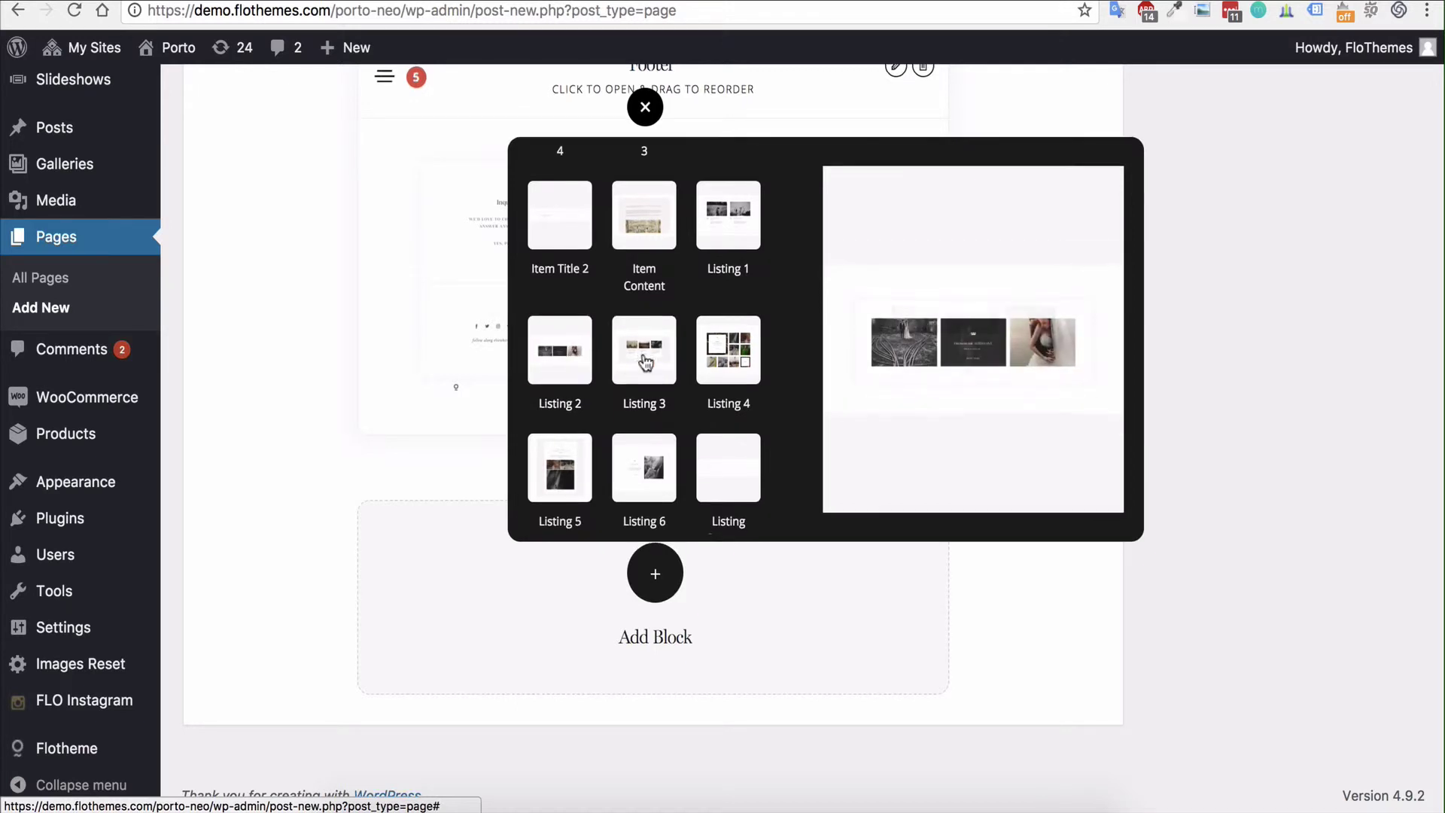
click(646, 109)
scroll(941, 554, up, 10)
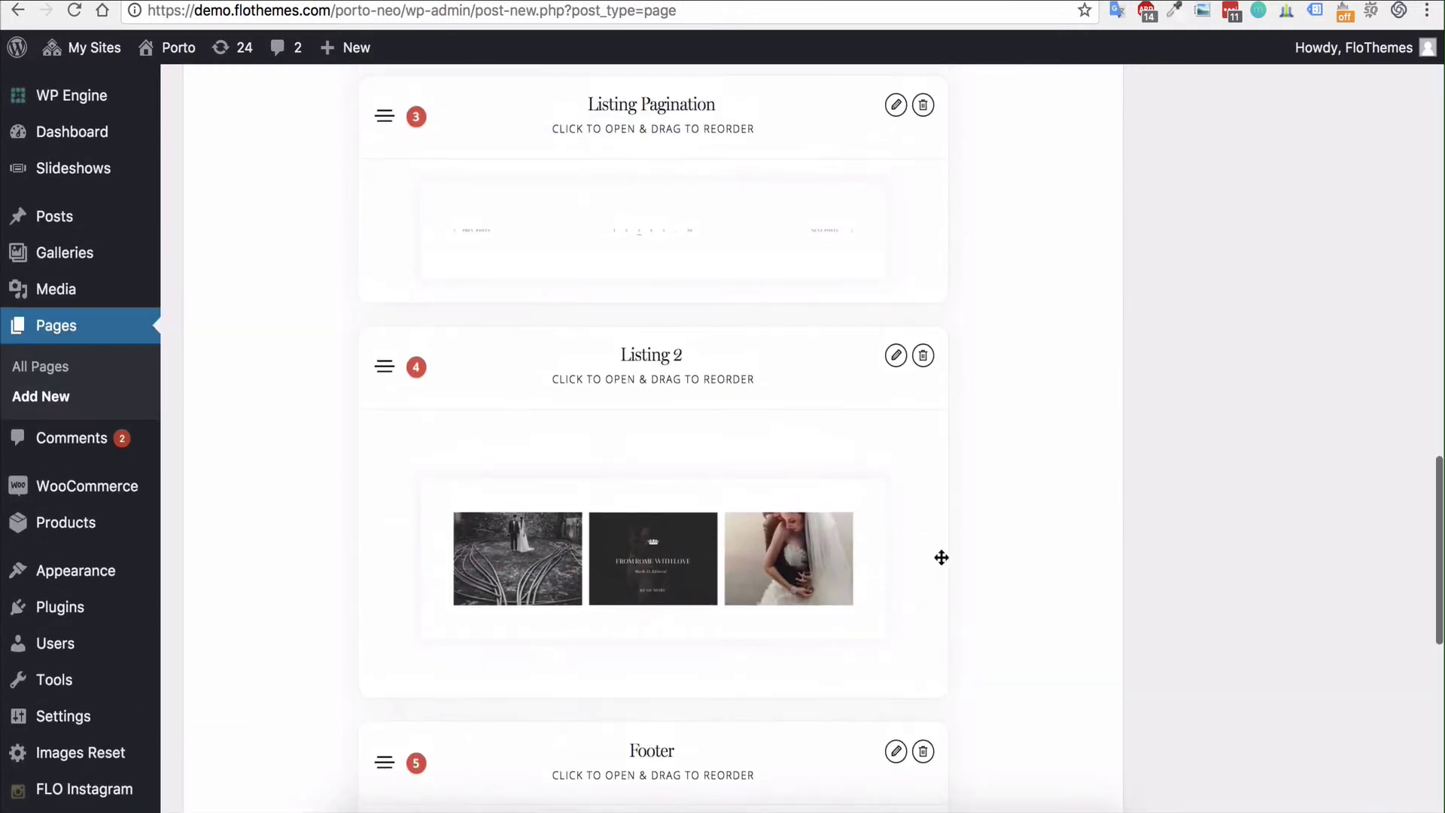
scroll(716, 432, up, 3)
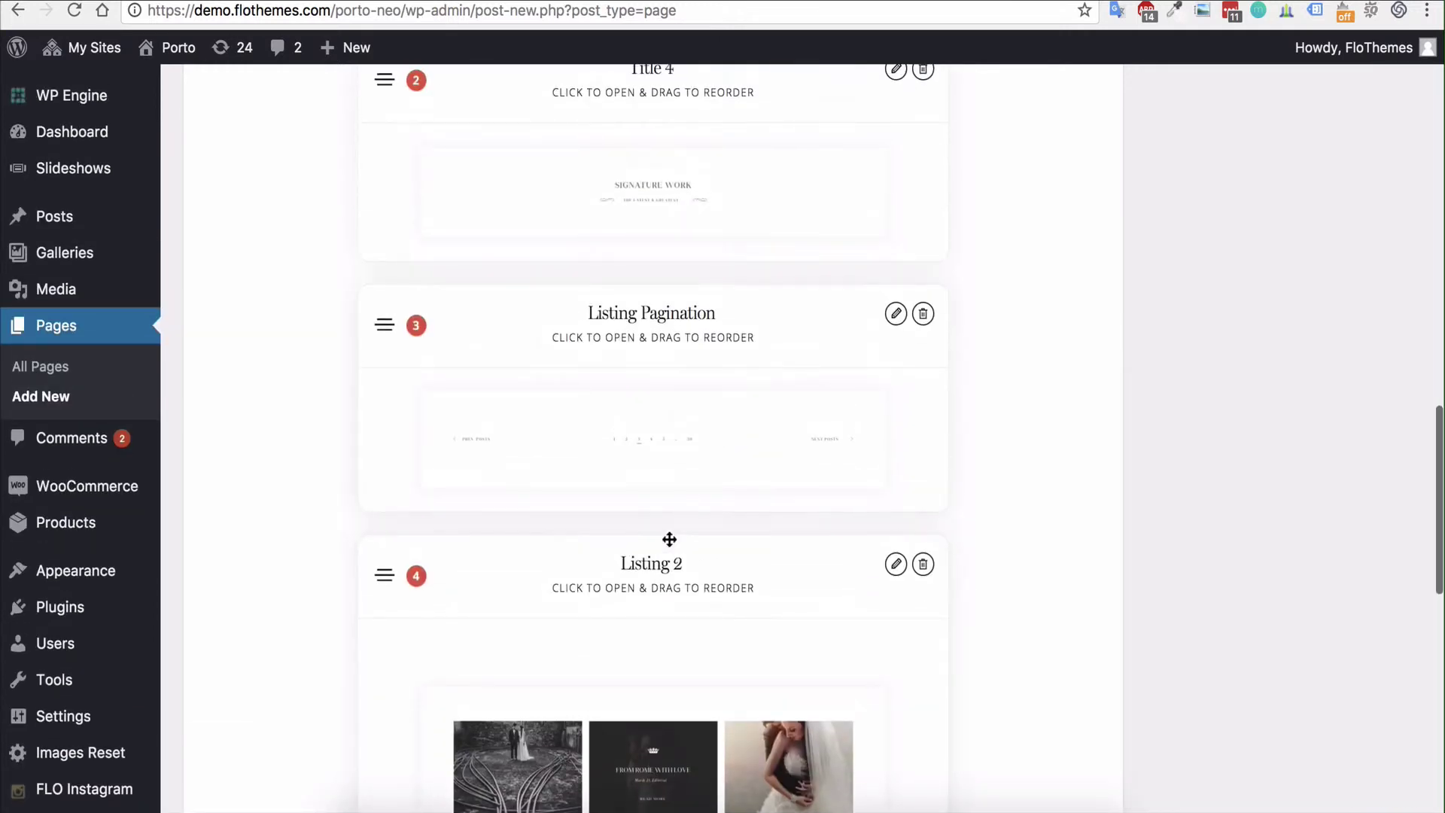
drag(648, 568, 662, 309)
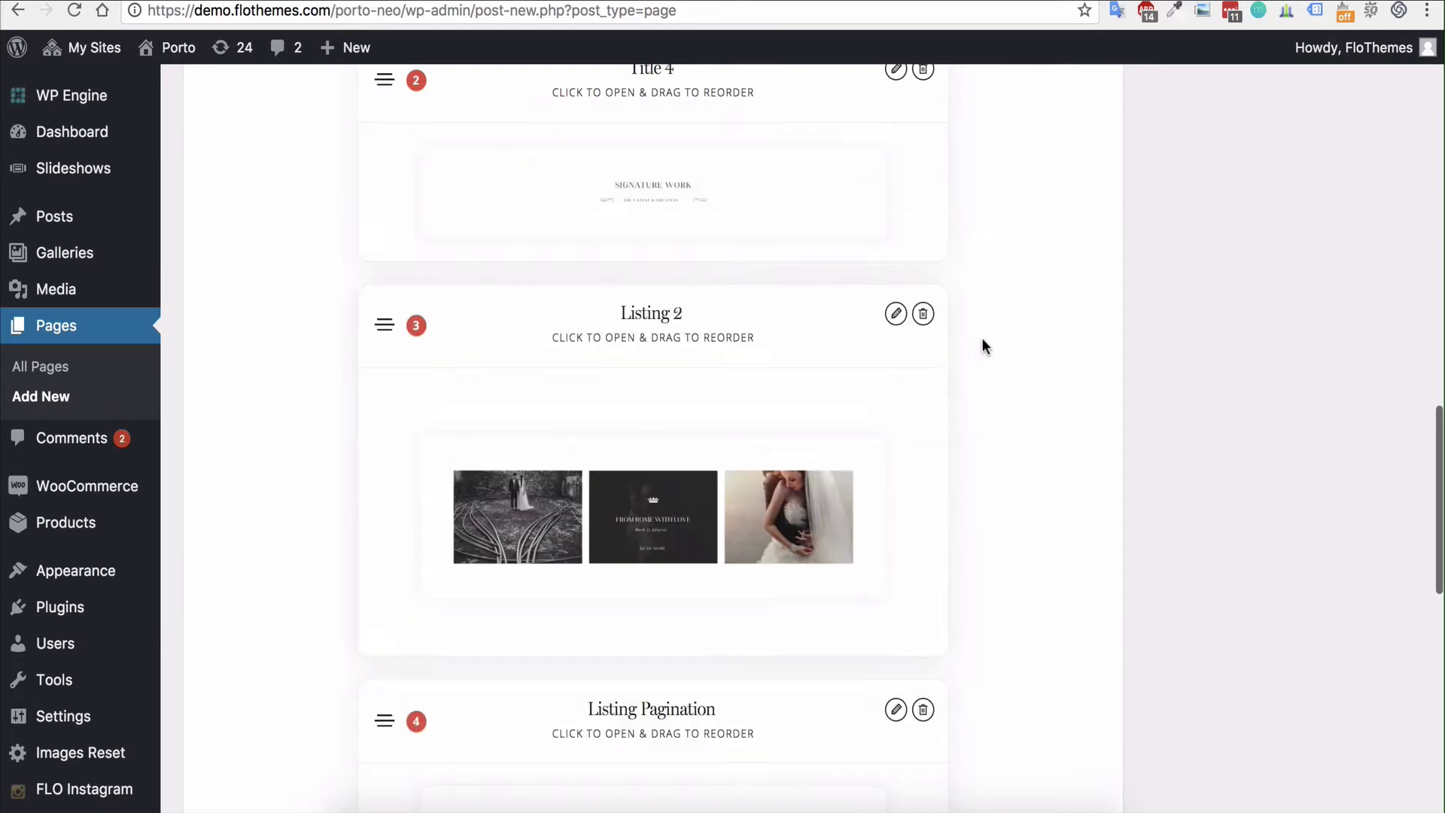
Review Listing 2's Specific layout options and its general settings: Posts at 10 items per page.
click(895, 313)
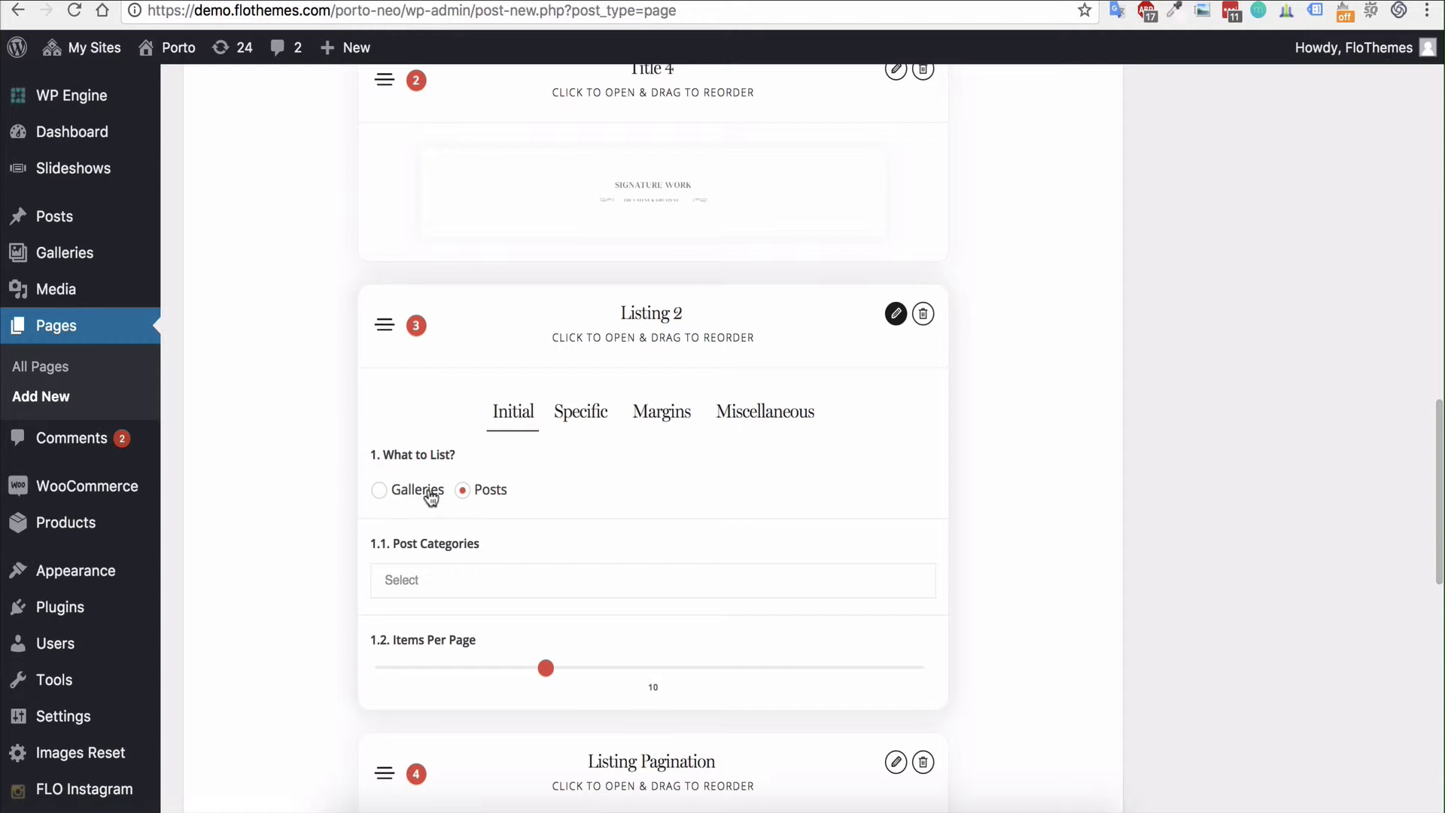
click(570, 413)
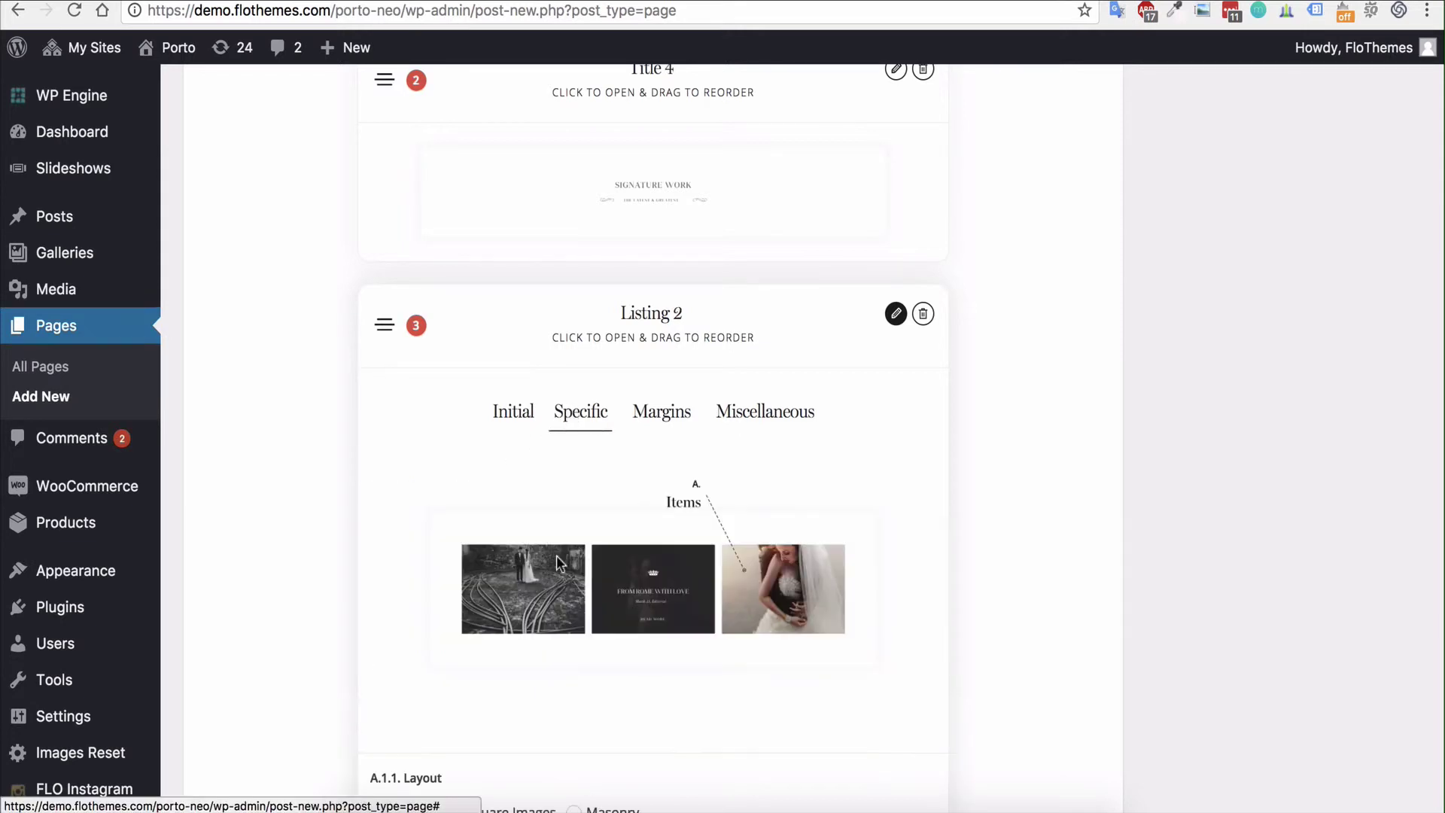
scroll(558, 565, down, 5)
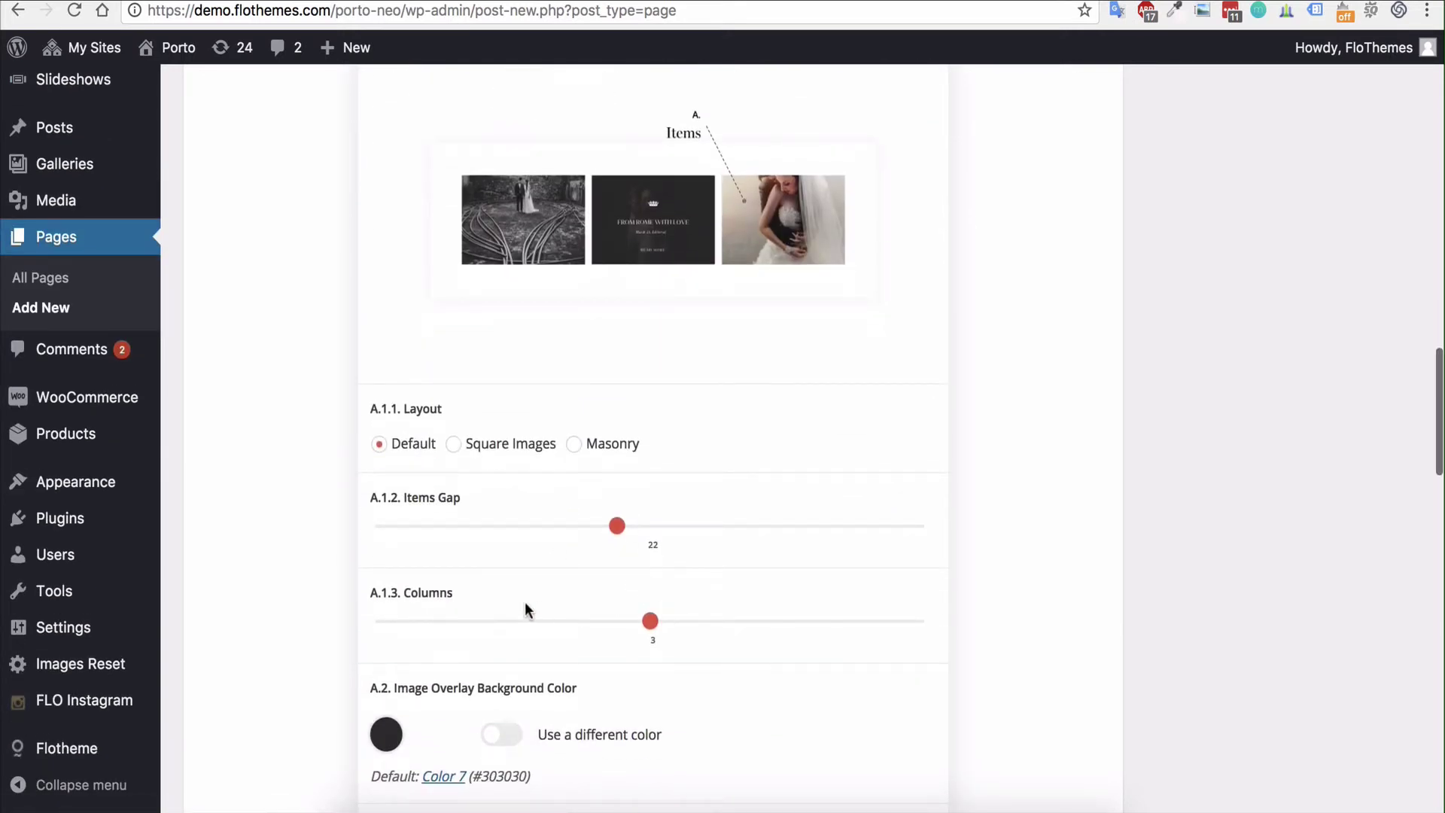
scroll(575, 482, up, 4)
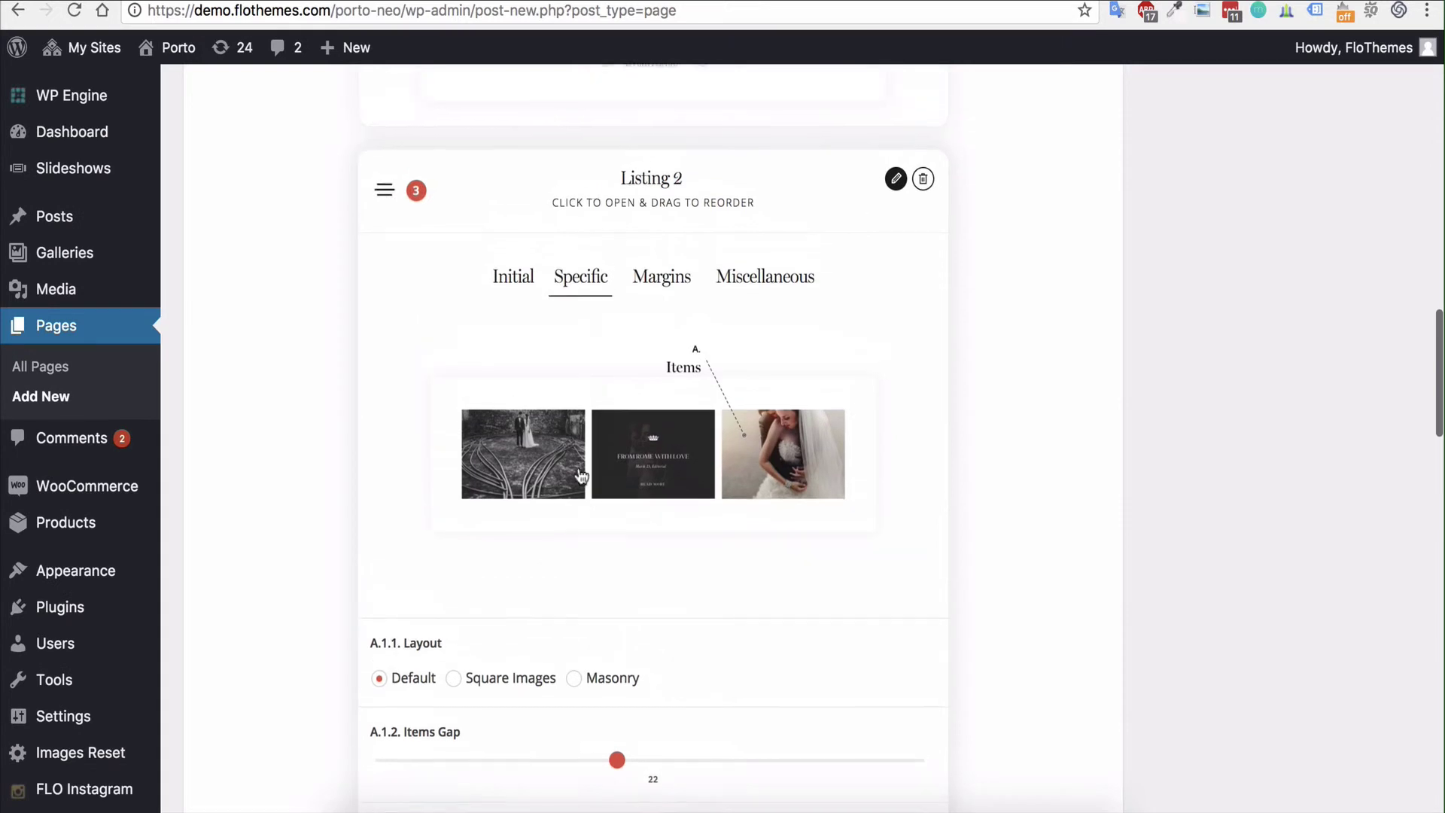
click(506, 282)
scroll(1027, 361, down, 4)
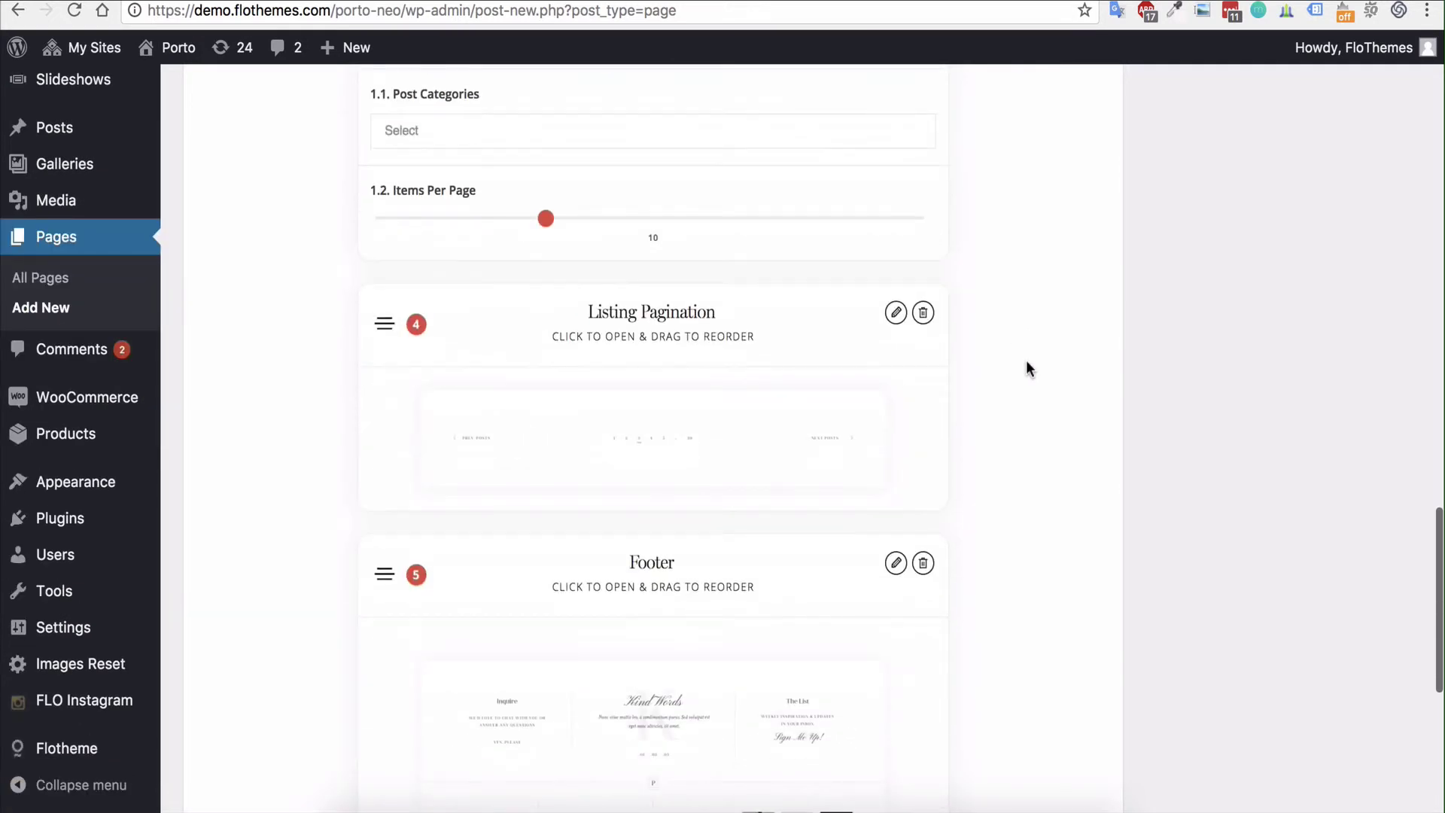
scroll(1027, 366, up, 1)
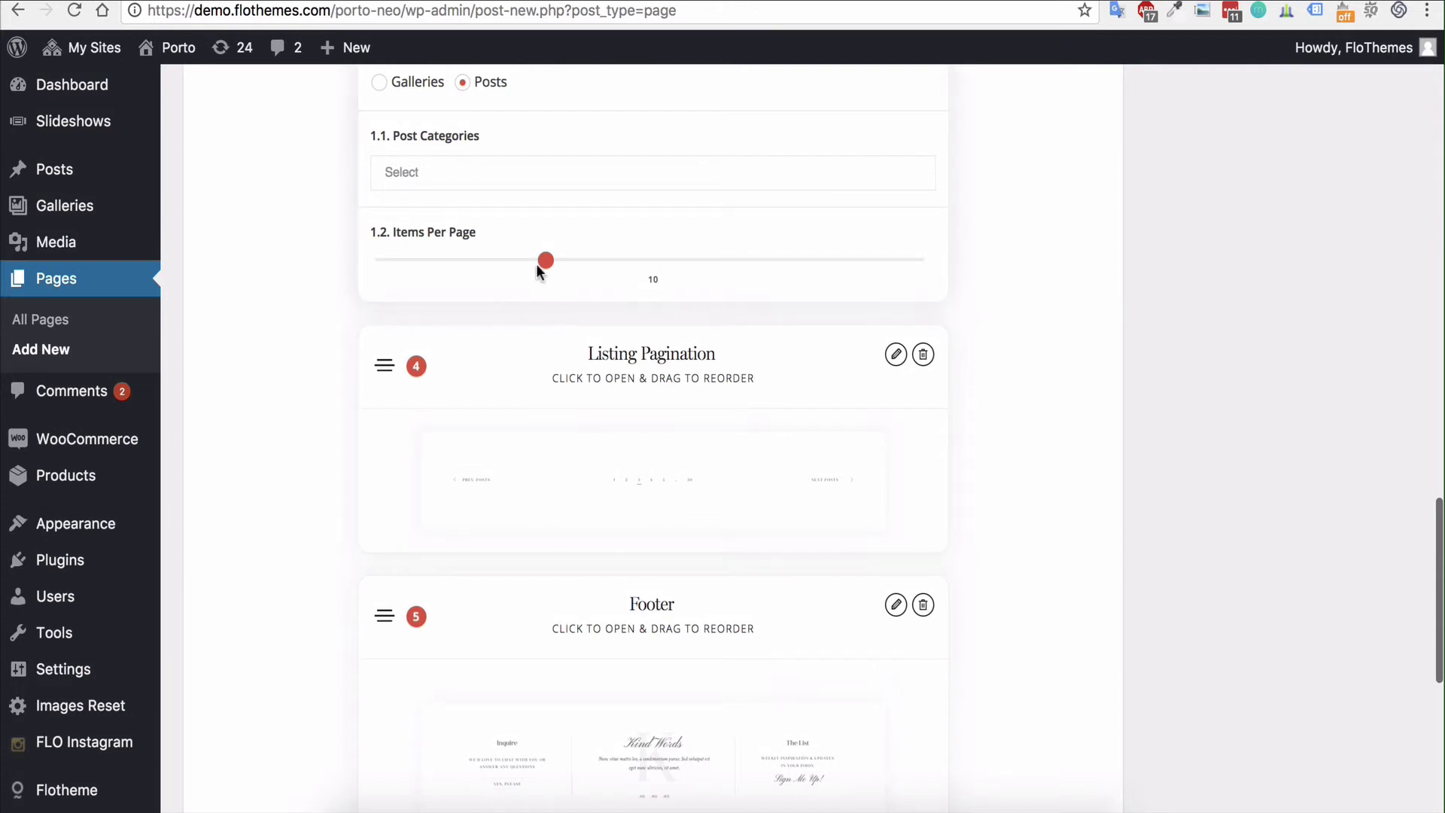
Lower the Listing 2 Items Per Page from 10 to 9.
drag(539, 260, 527, 260)
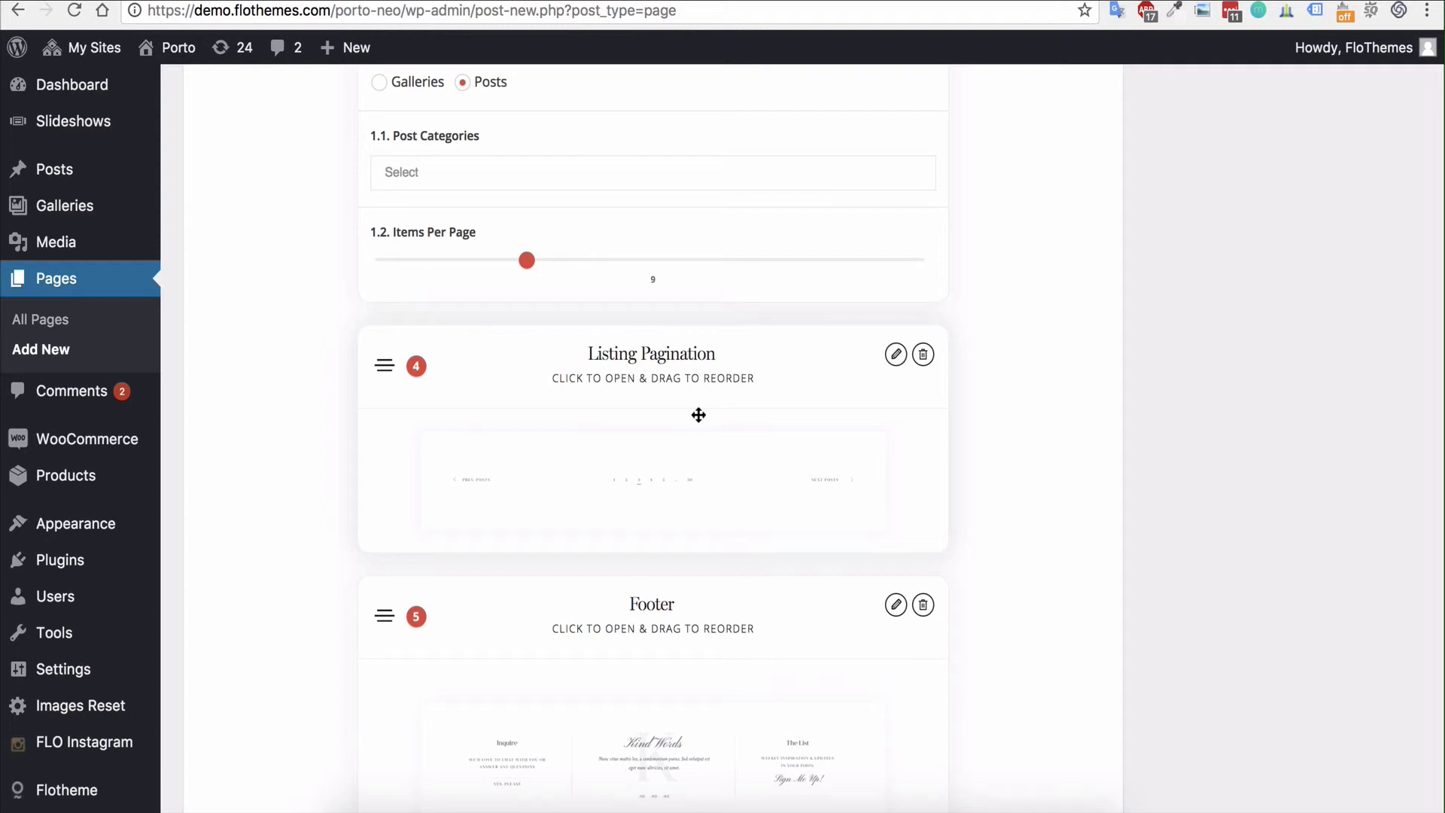
scroll(698, 415, up, 2)
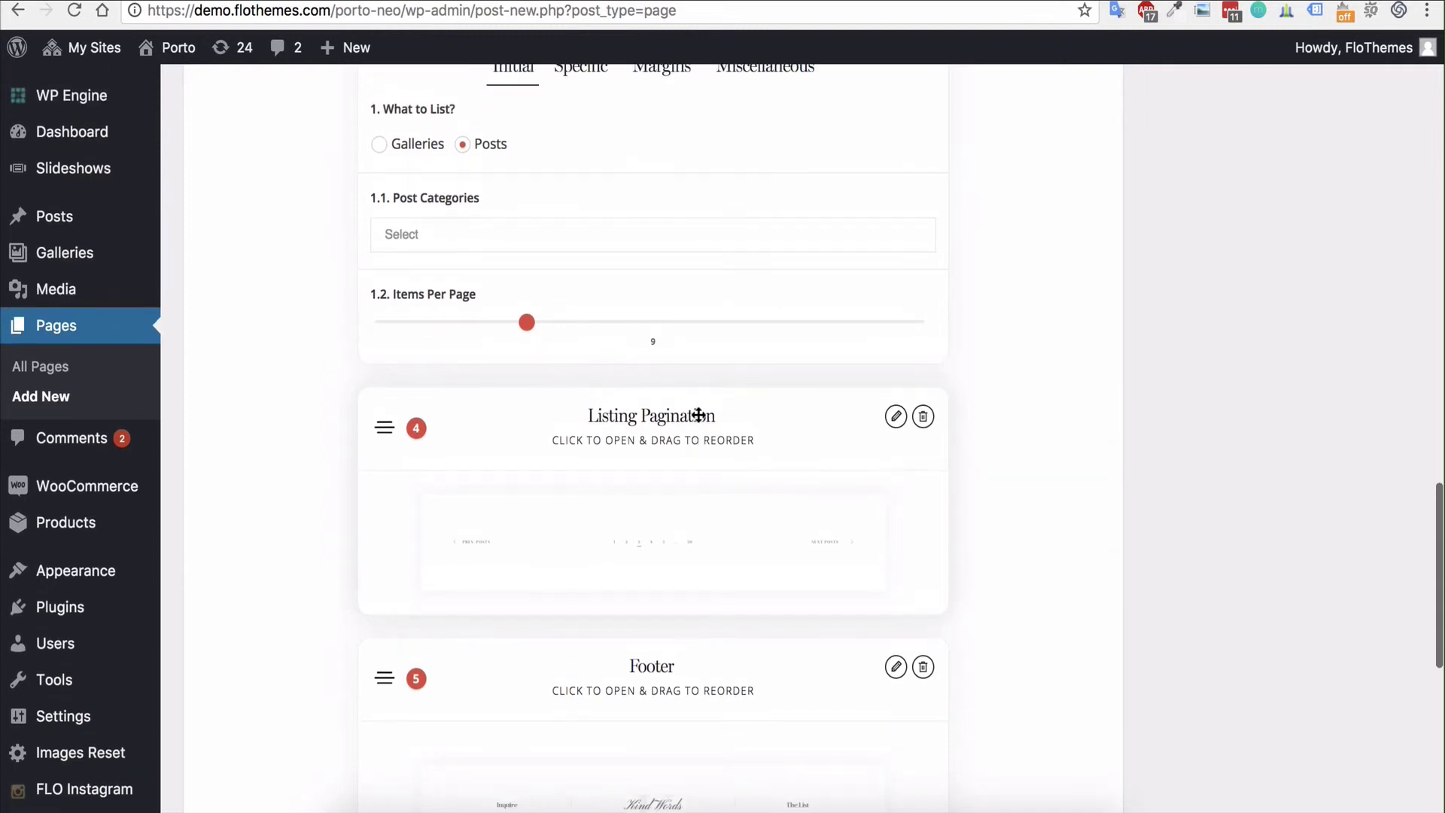
scroll(698, 415, up, 4)
scroll(697, 418, down, 2)
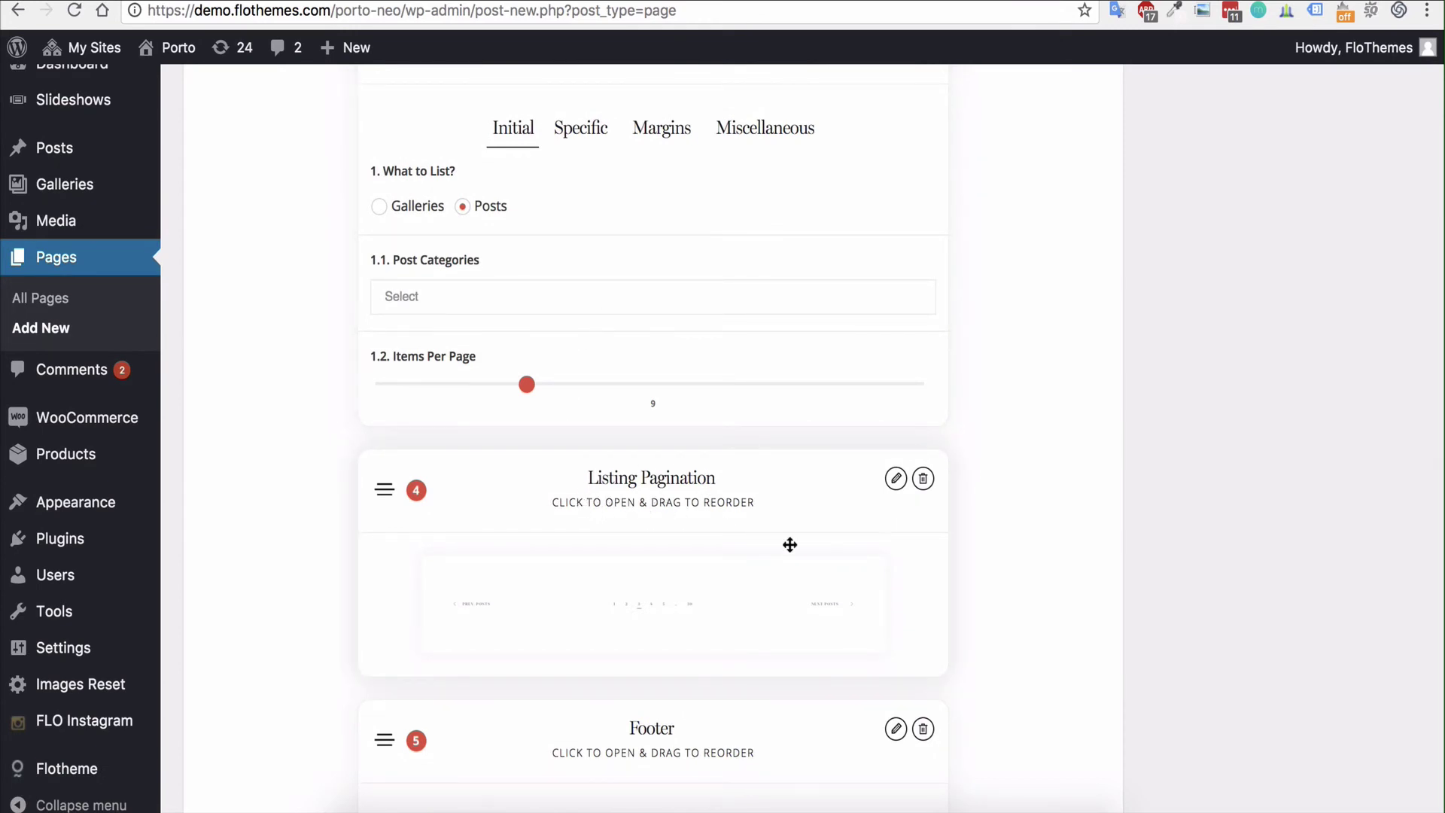
Publish the Listing Block page.
scroll(1235, 481, up, 10)
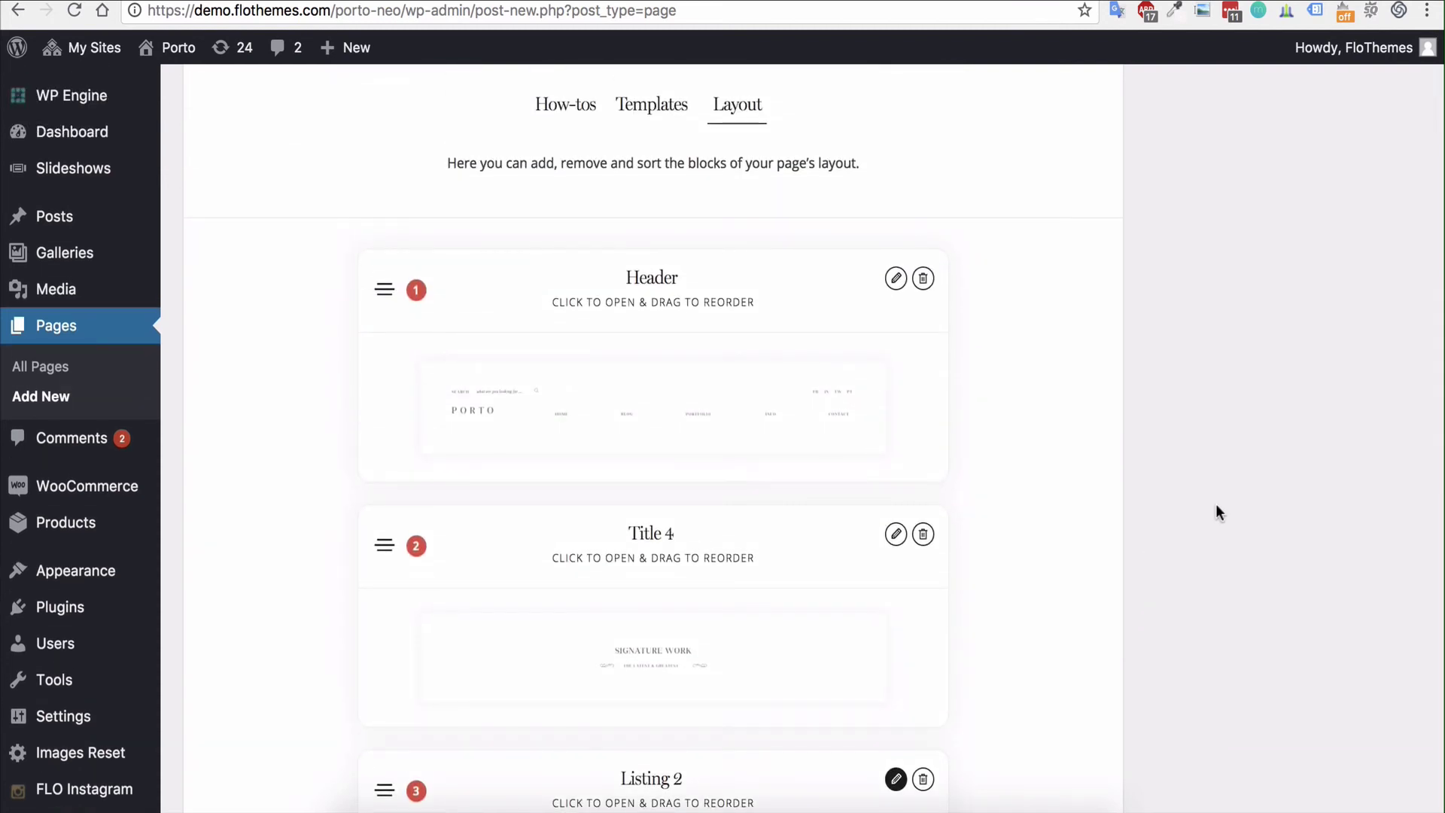
scroll(1216, 504, up, 10)
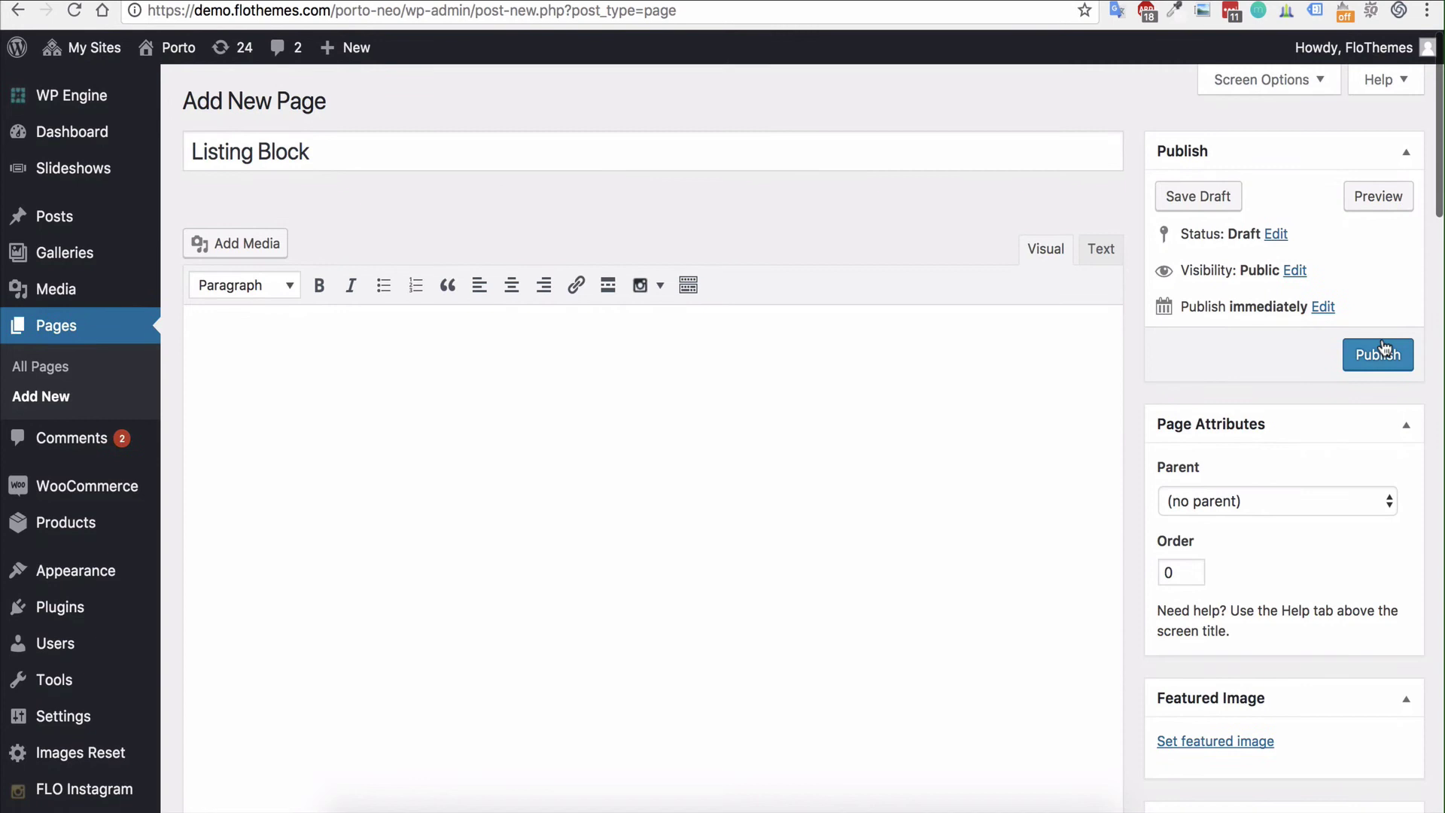
click(1380, 352)
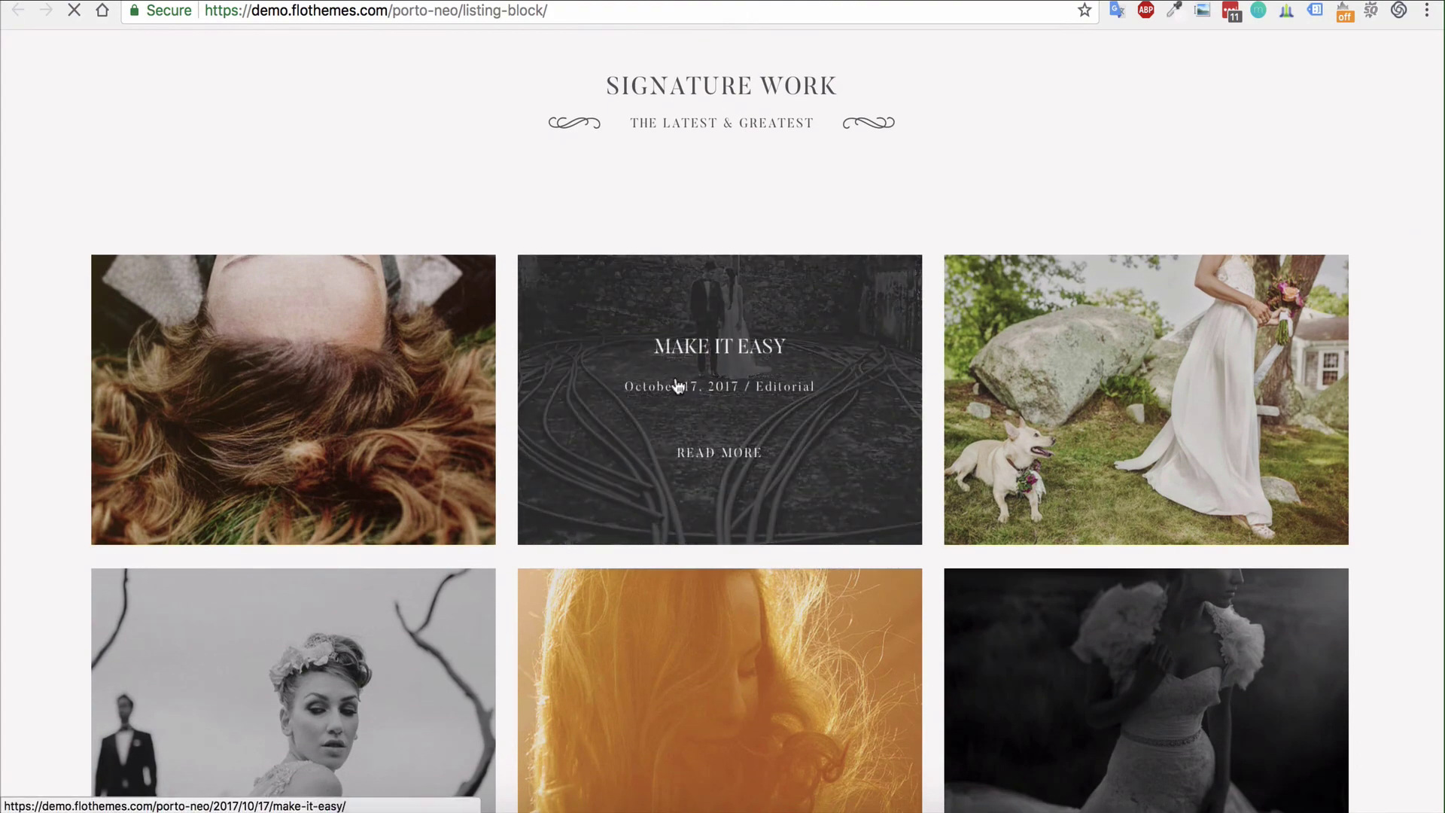
scroll(642, 423, down, 3)
scroll(1106, 386, down, 3)
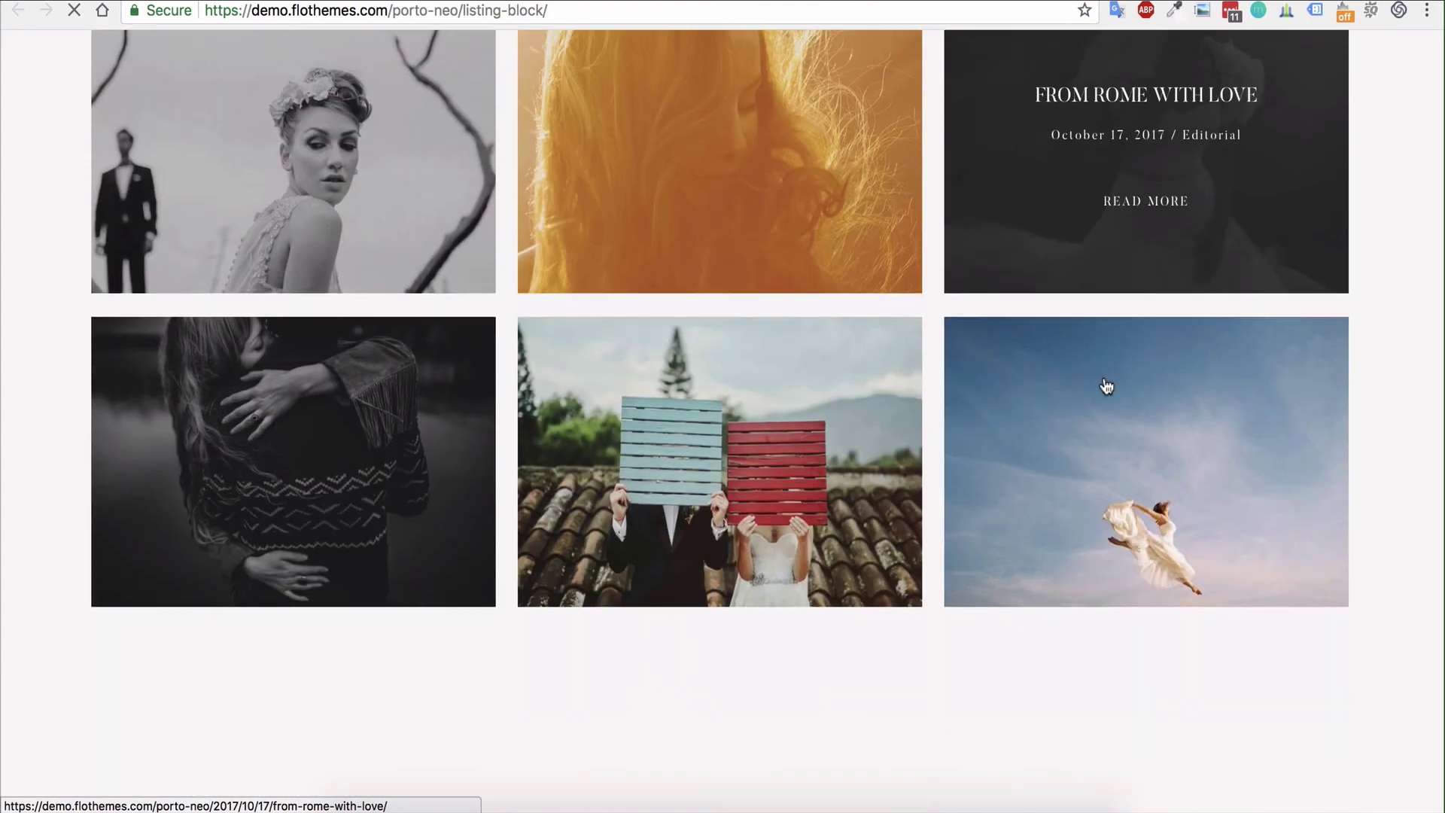
scroll(720, 500, down, 3)
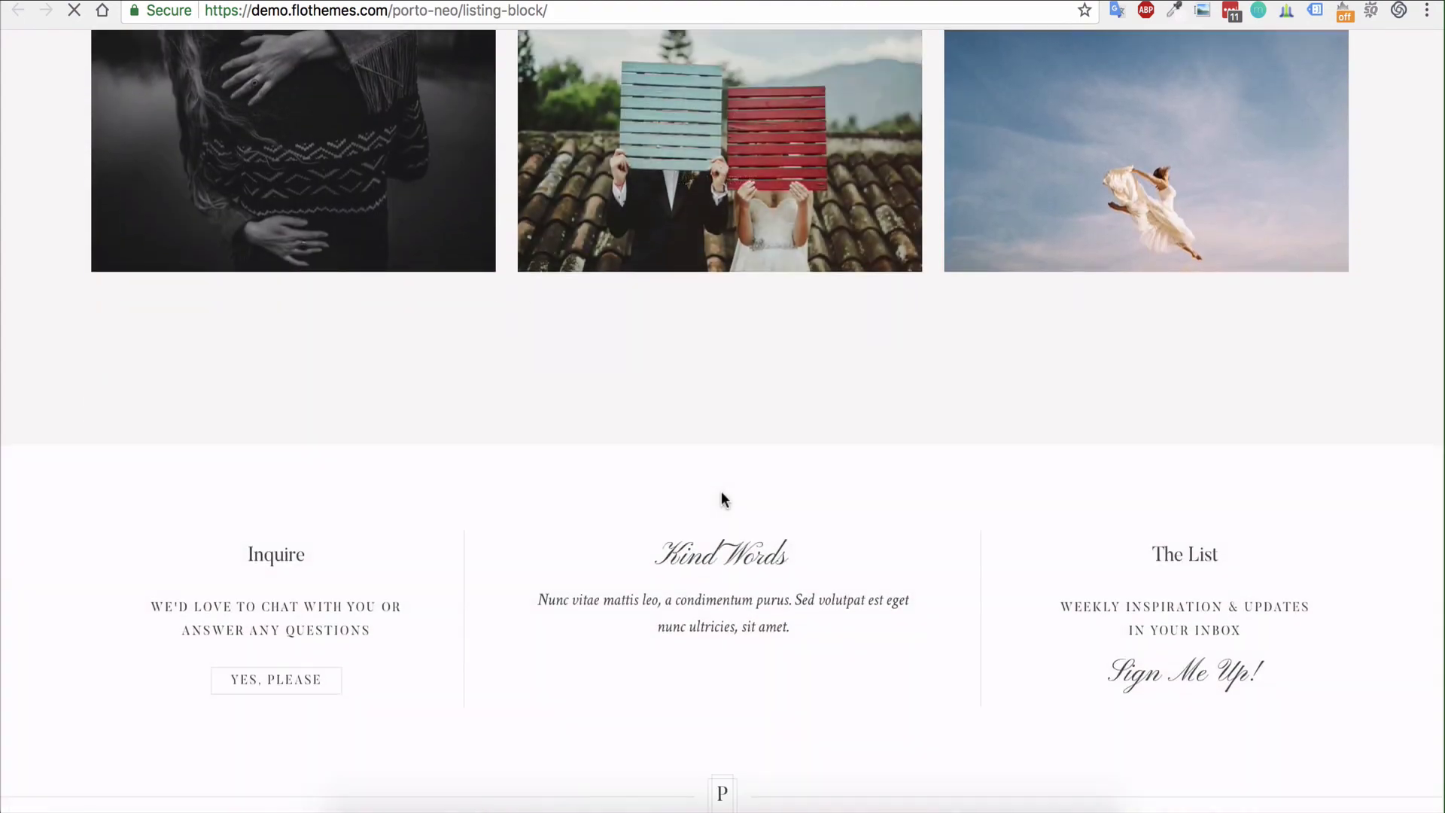
scroll(721, 499, up, 7)
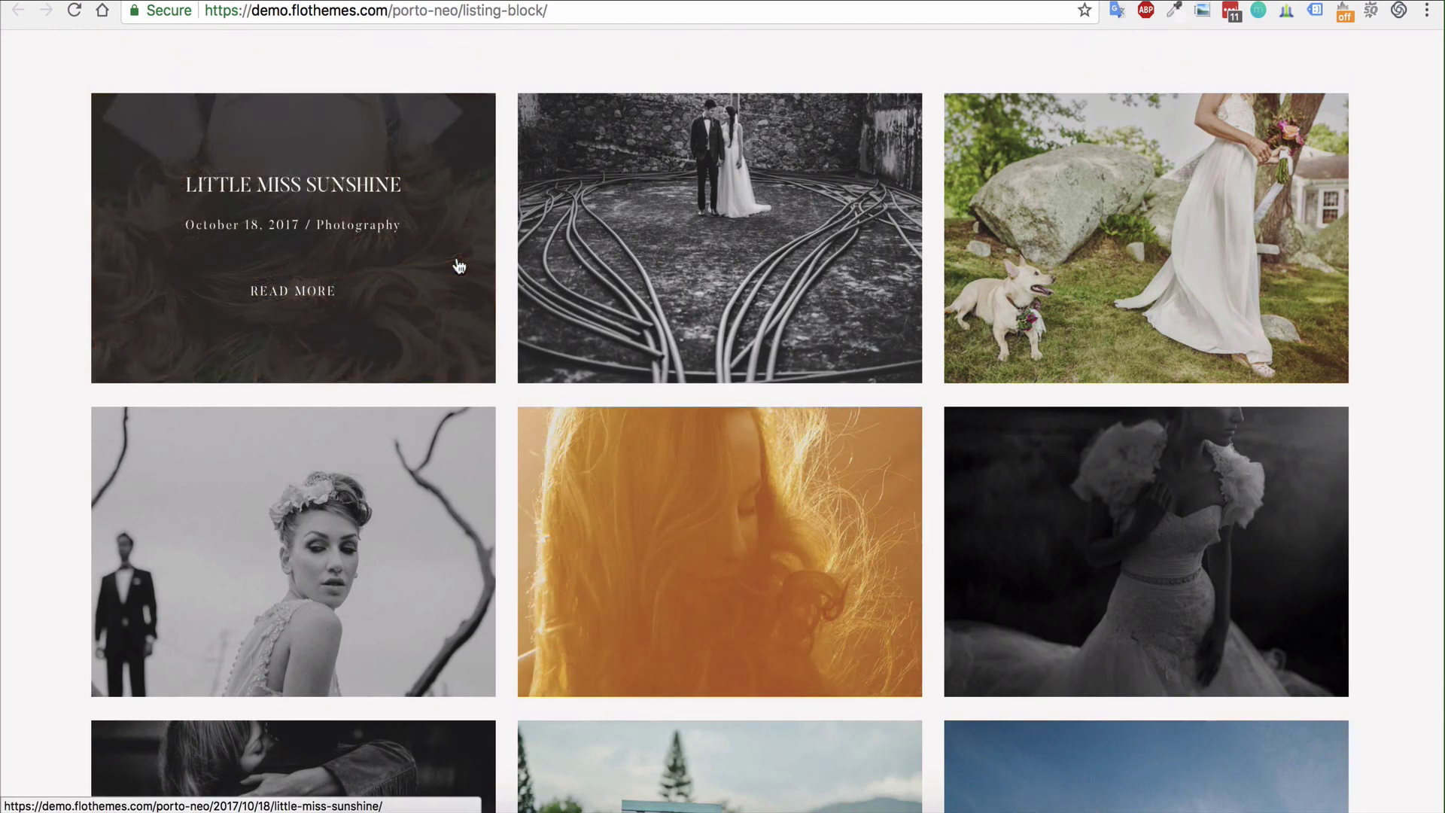